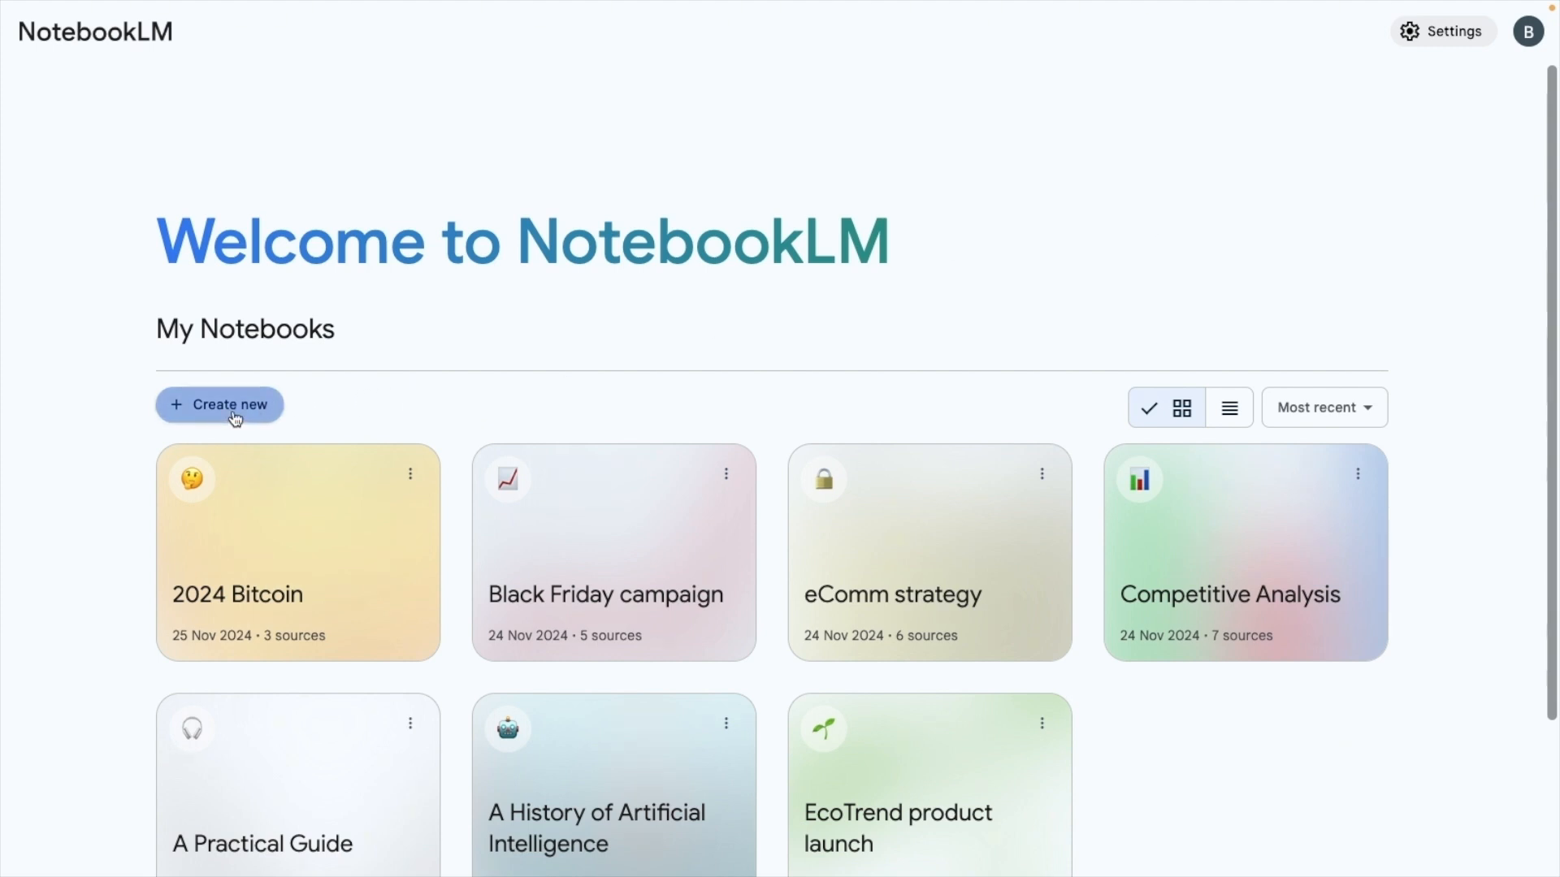
# Create a new notebook and upload The History of AI.pdf from the Downloads folder as its source
pyautogui.click(235, 416)
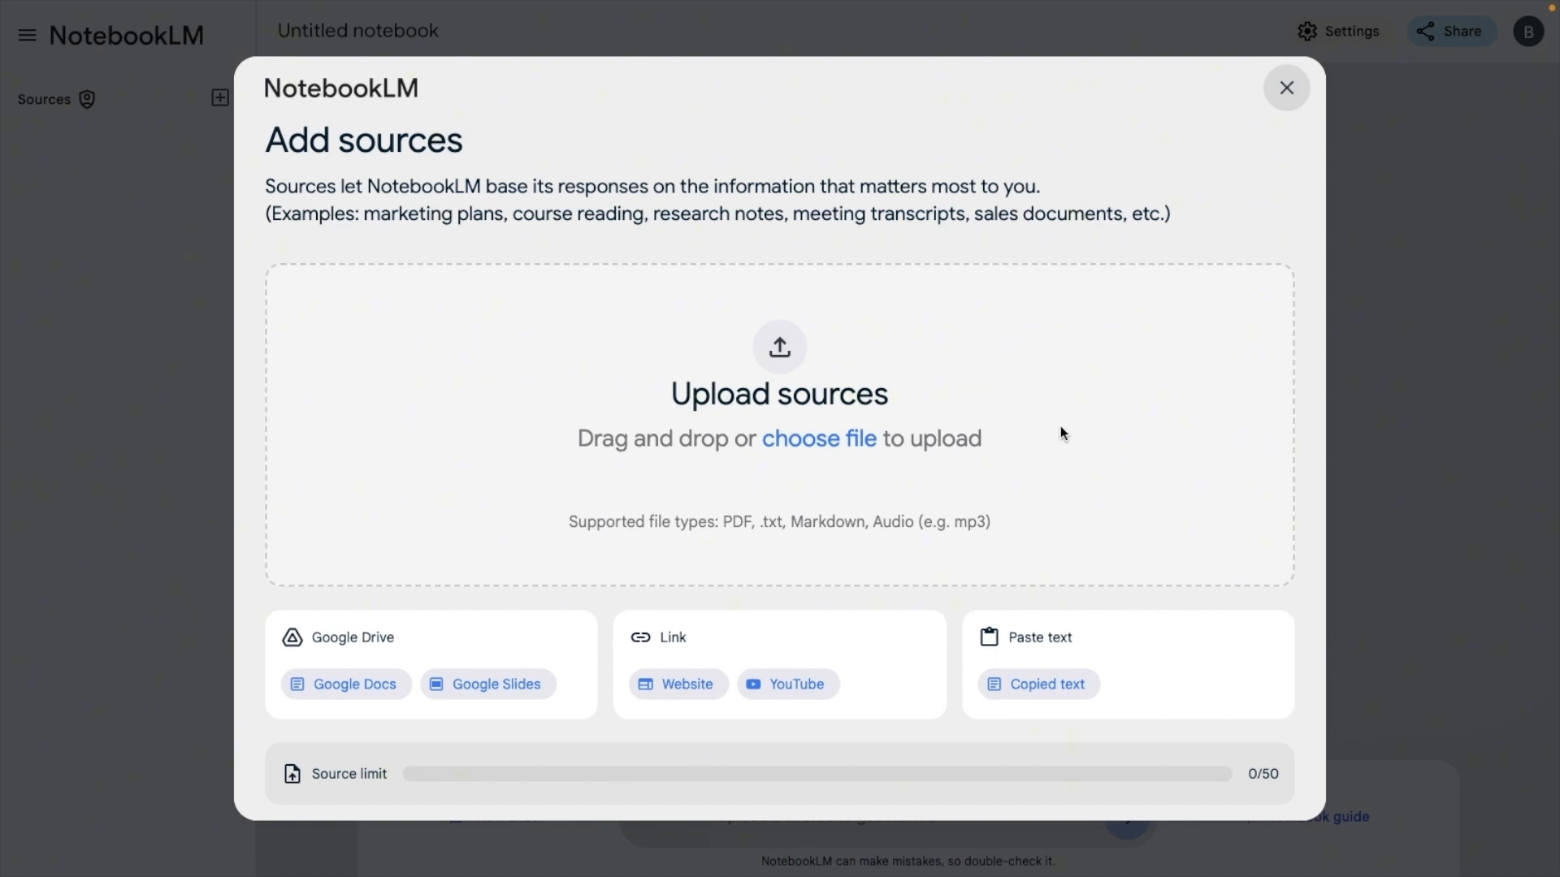
pyautogui.click(815, 441)
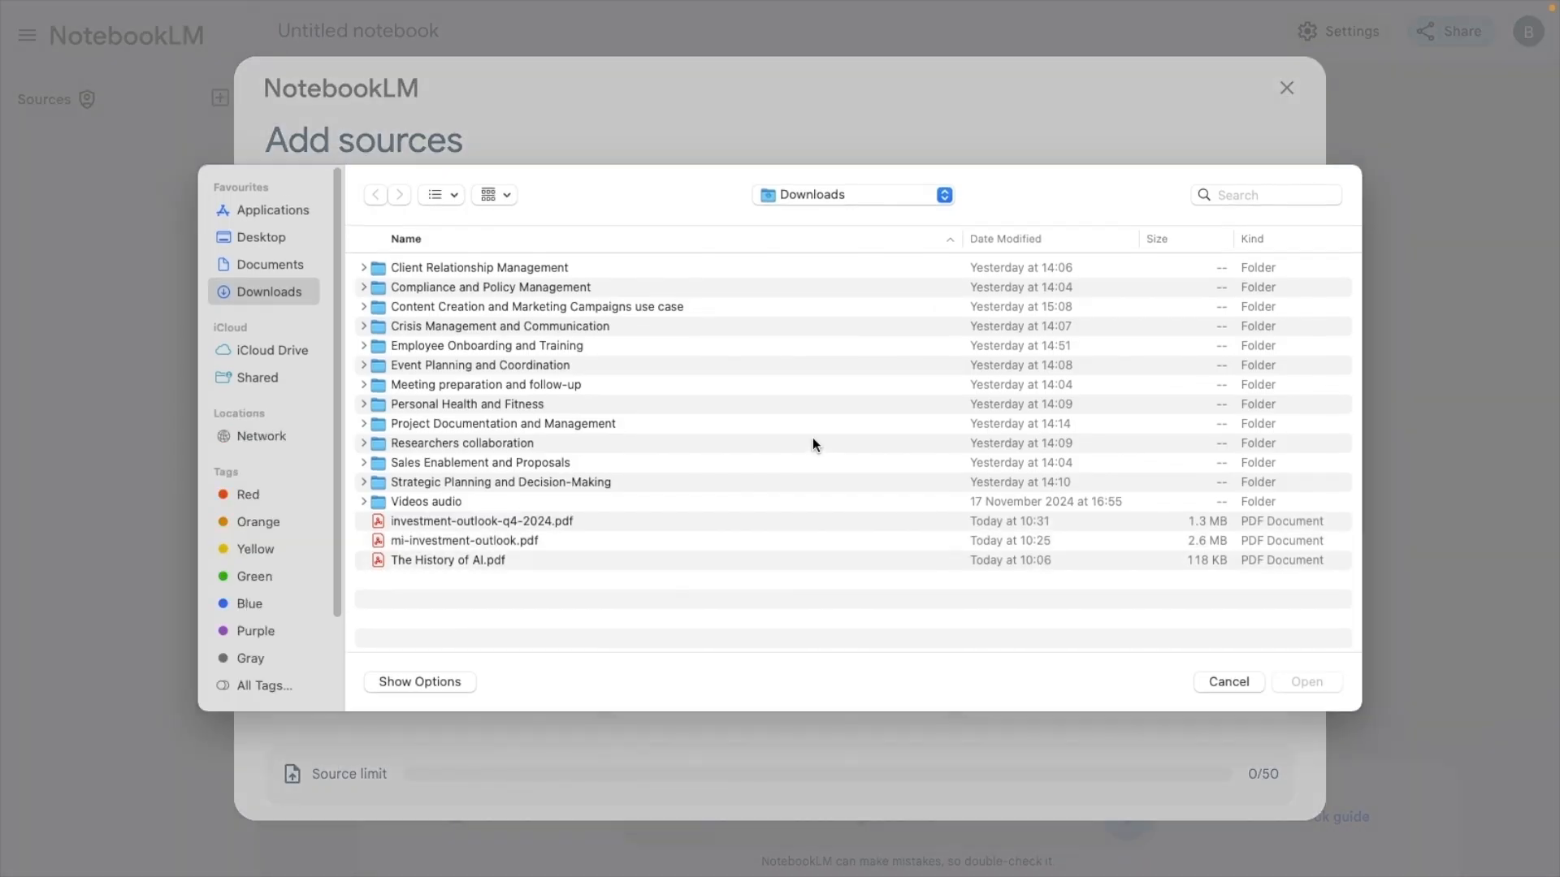
pyautogui.doubleClick(471, 559)
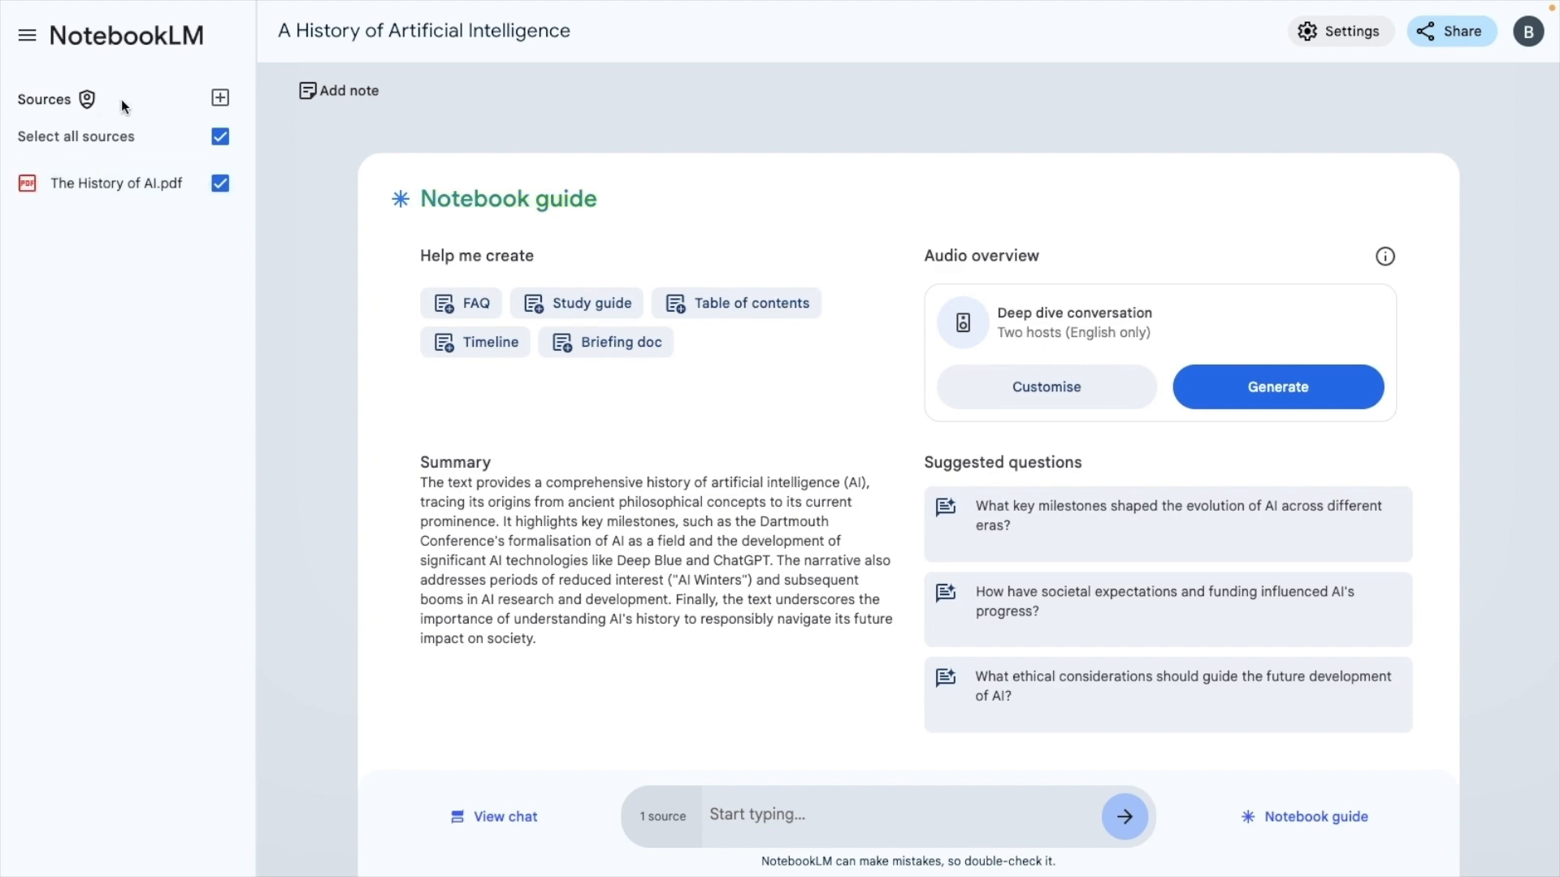
# Look at the options for adding another source, then close them without adding anything
pyautogui.click(221, 98)
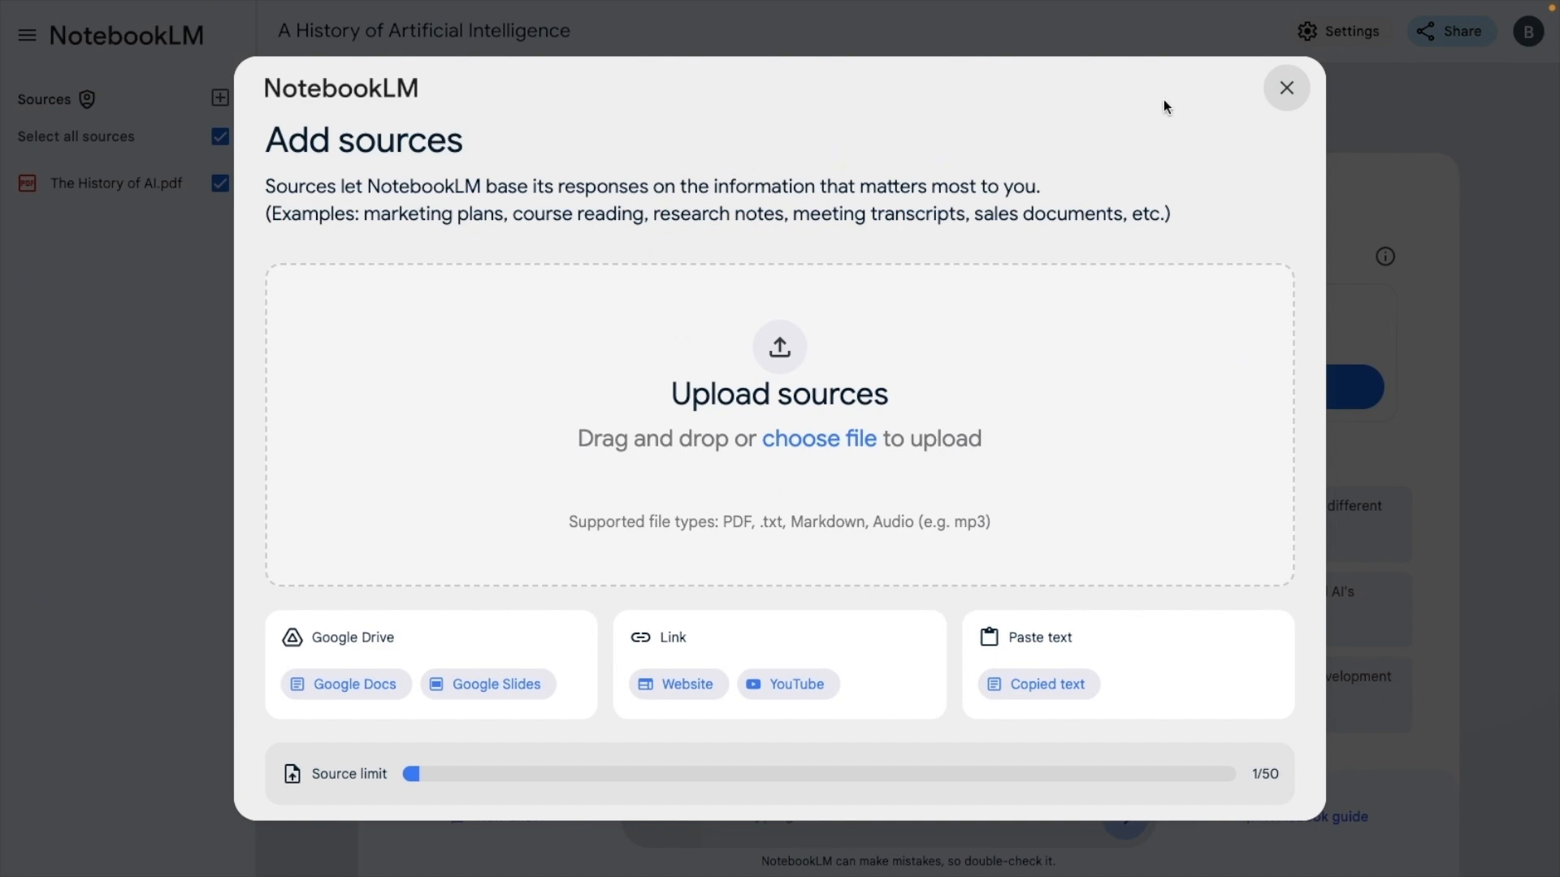
pyautogui.click(1280, 91)
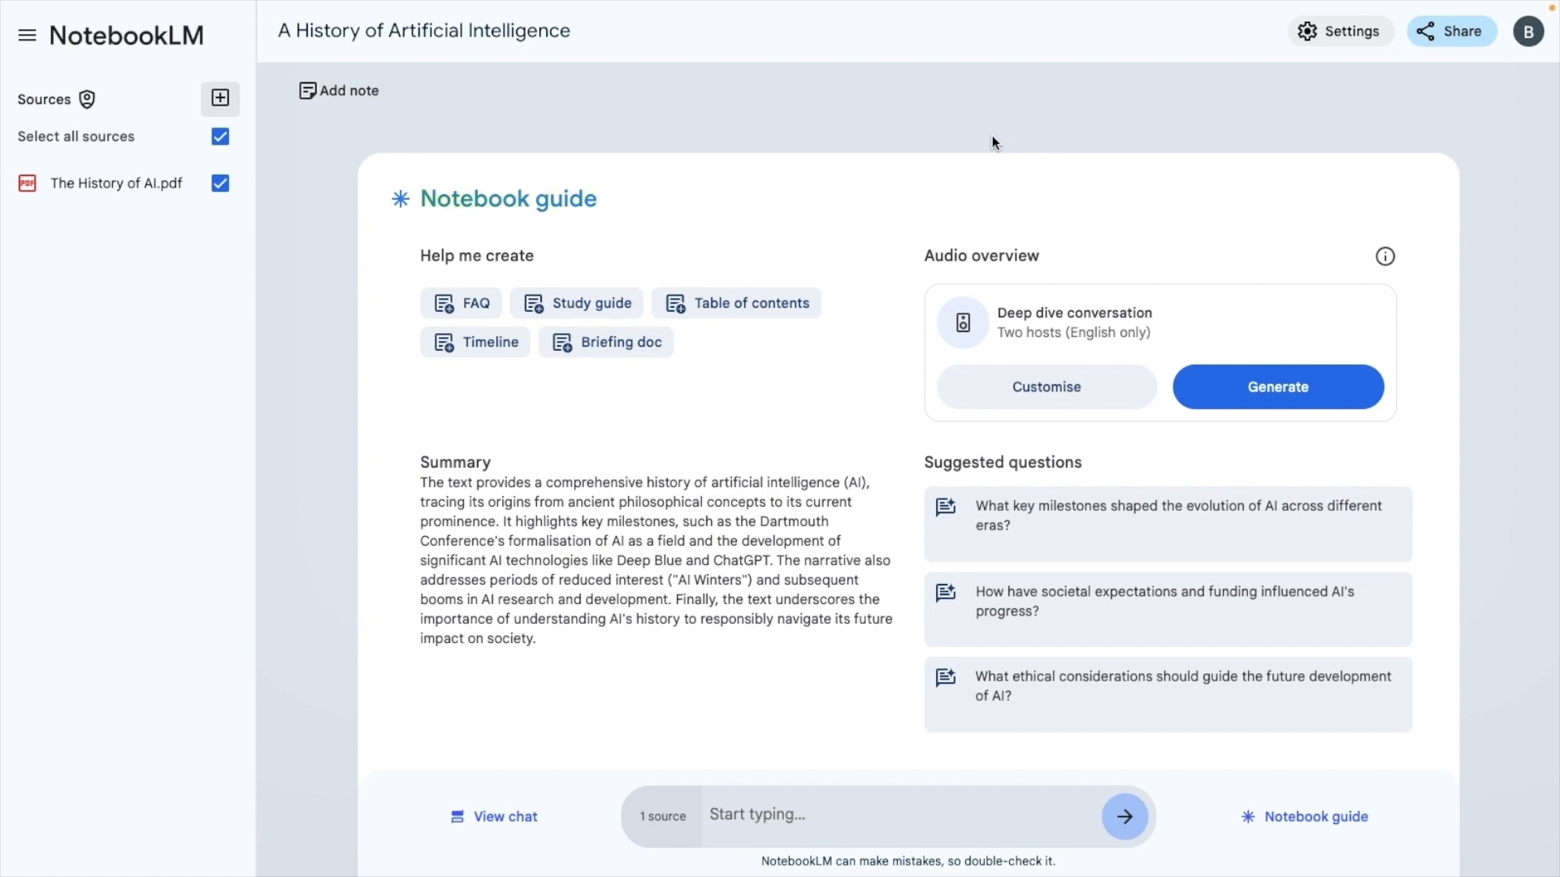
pyautogui.click(741, 812)
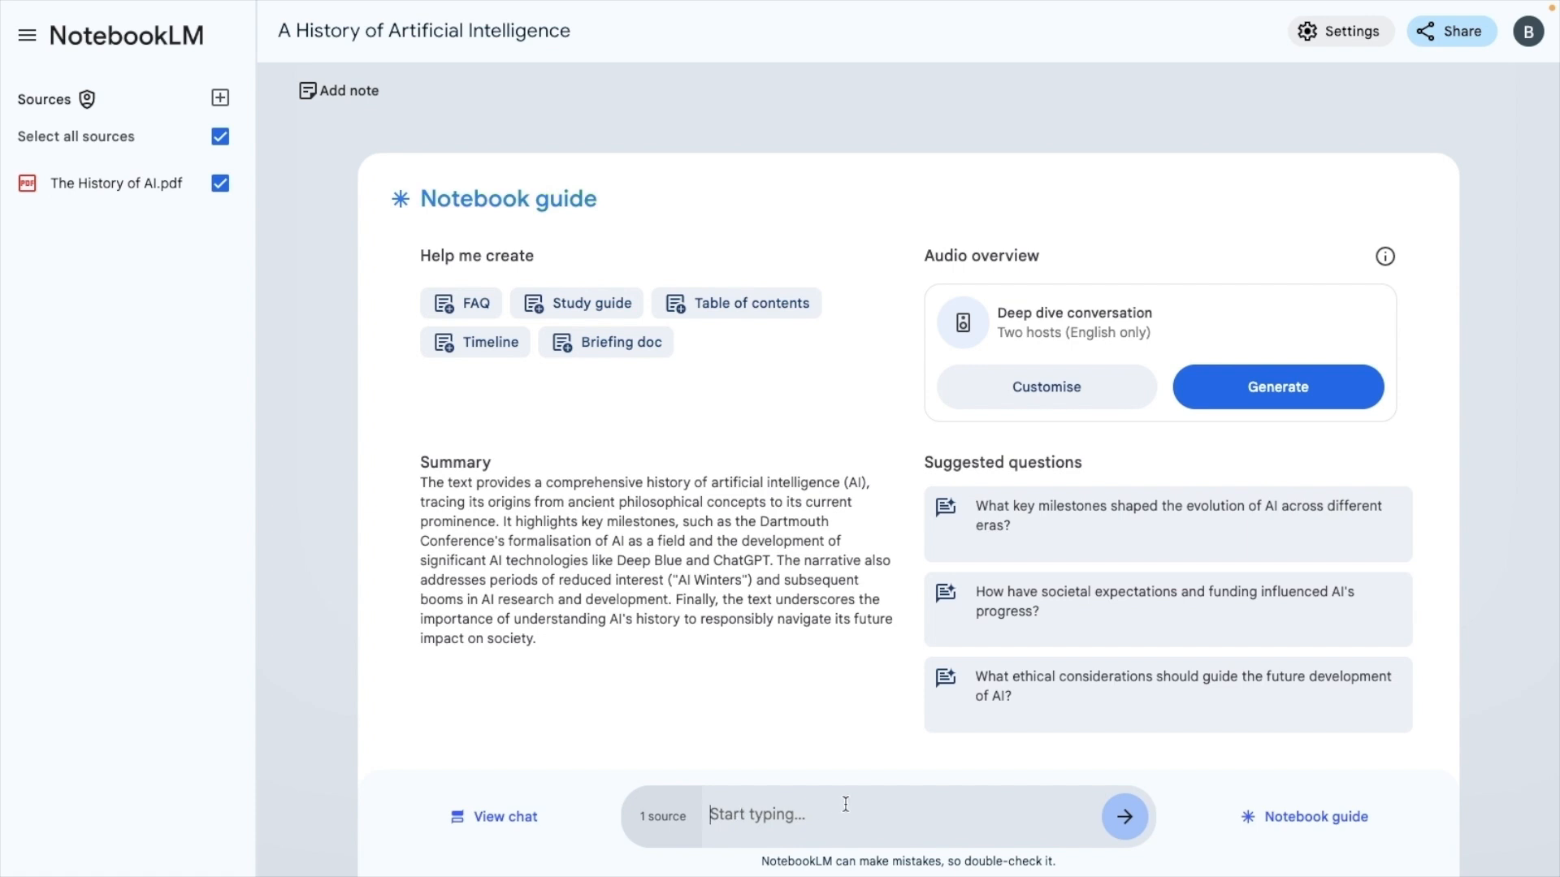
pyautogui.write('hjk')
pyautogui.press('BackSpace')
pyautogui.press('BackSpace')
pyautogui.press('BackSpace')
# View the notebook's chat and the options for adding sources, closing each one after viewing
pyautogui.click(517, 819)
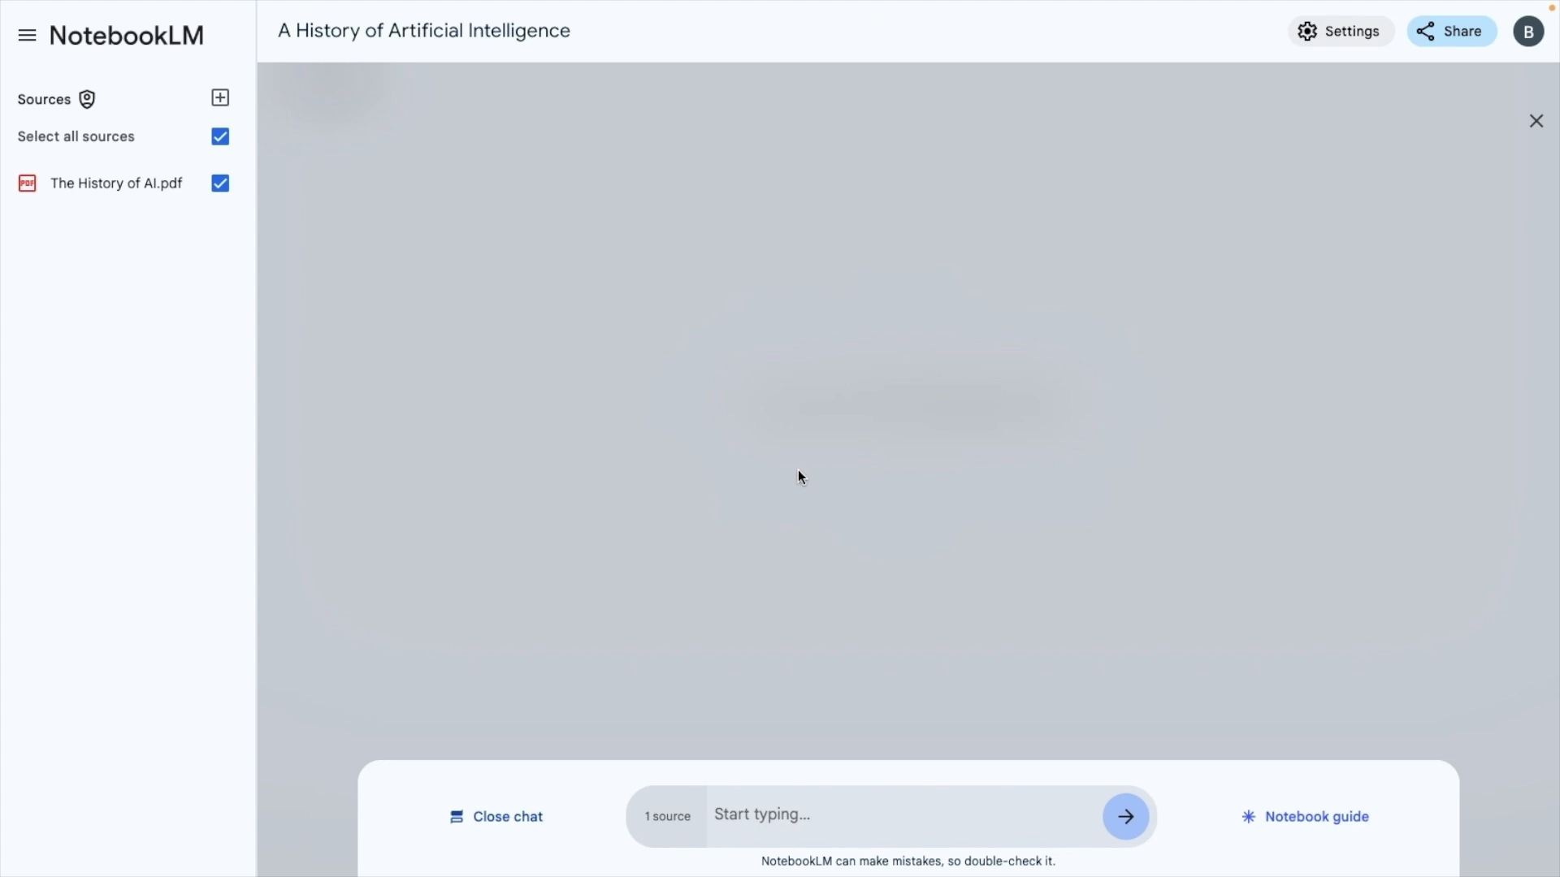
pyautogui.click(509, 819)
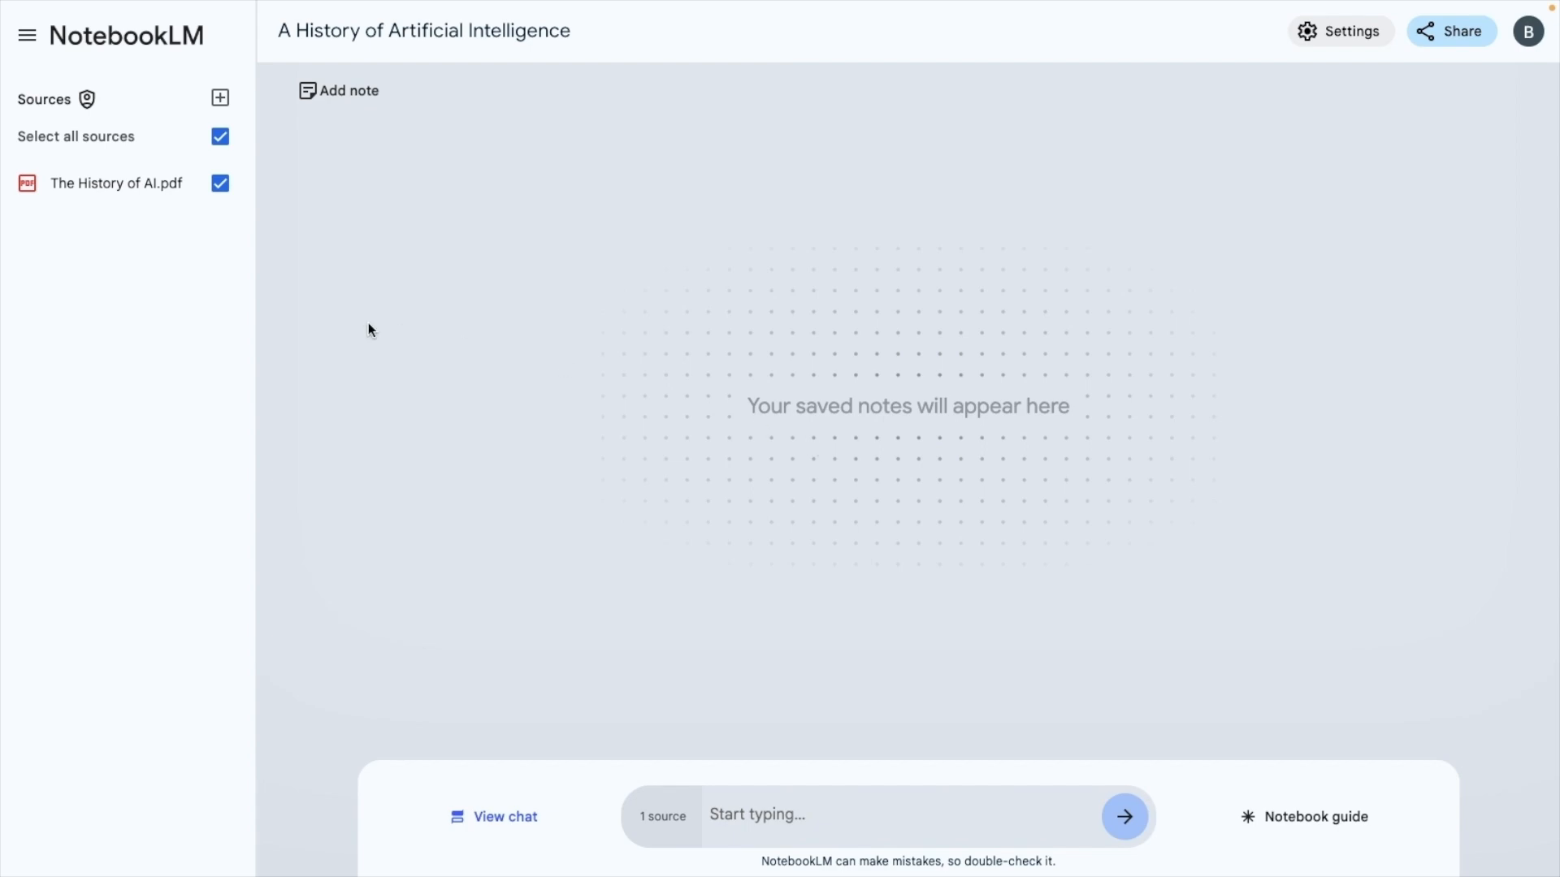
pyautogui.click(221, 92)
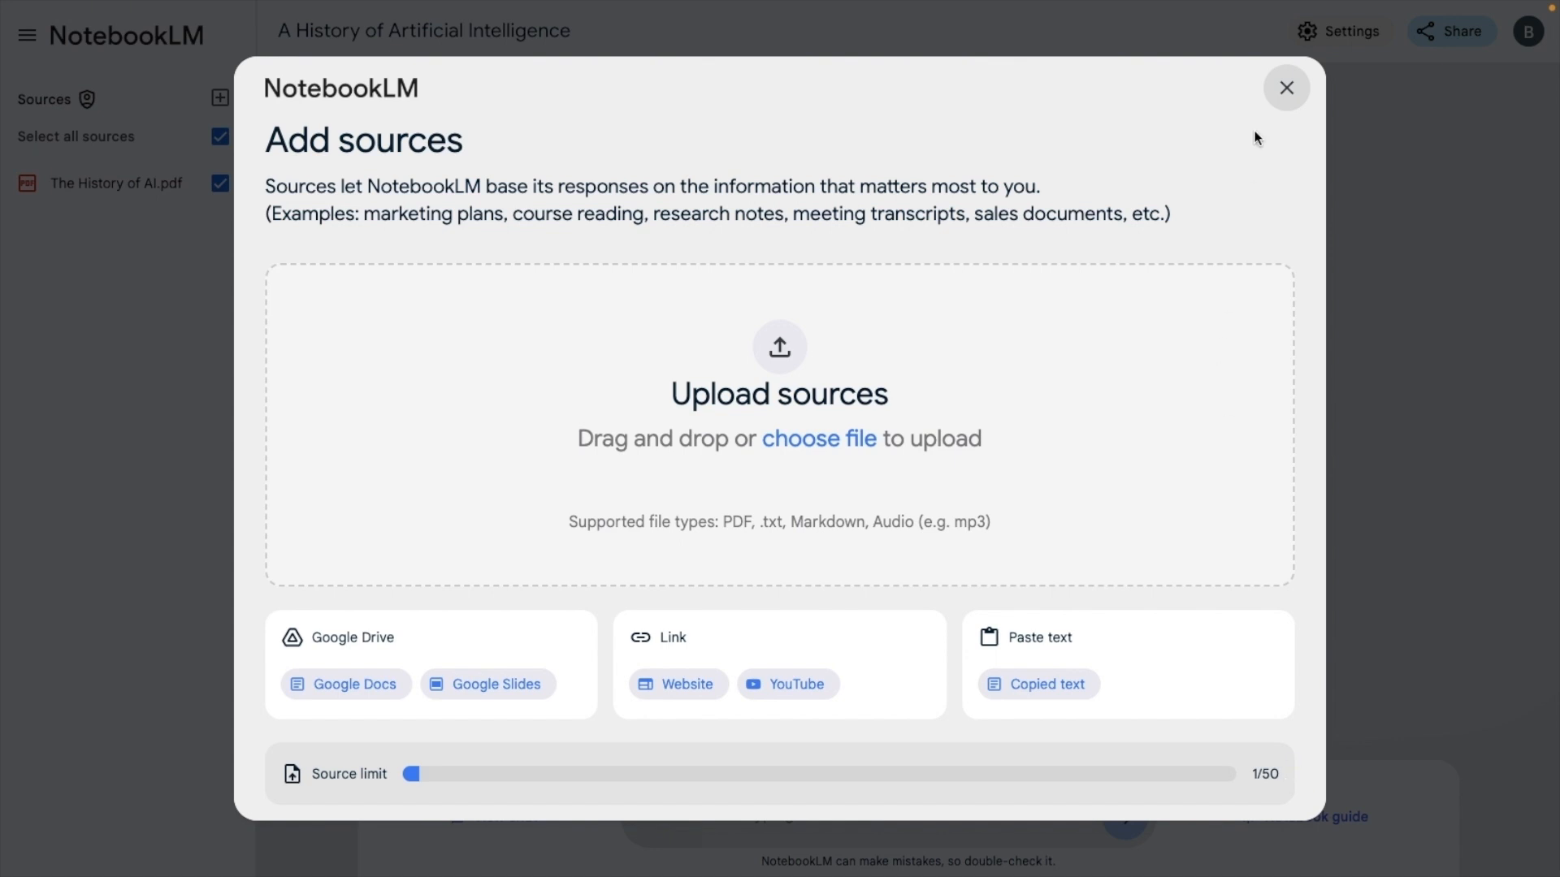
pyautogui.click(1283, 91)
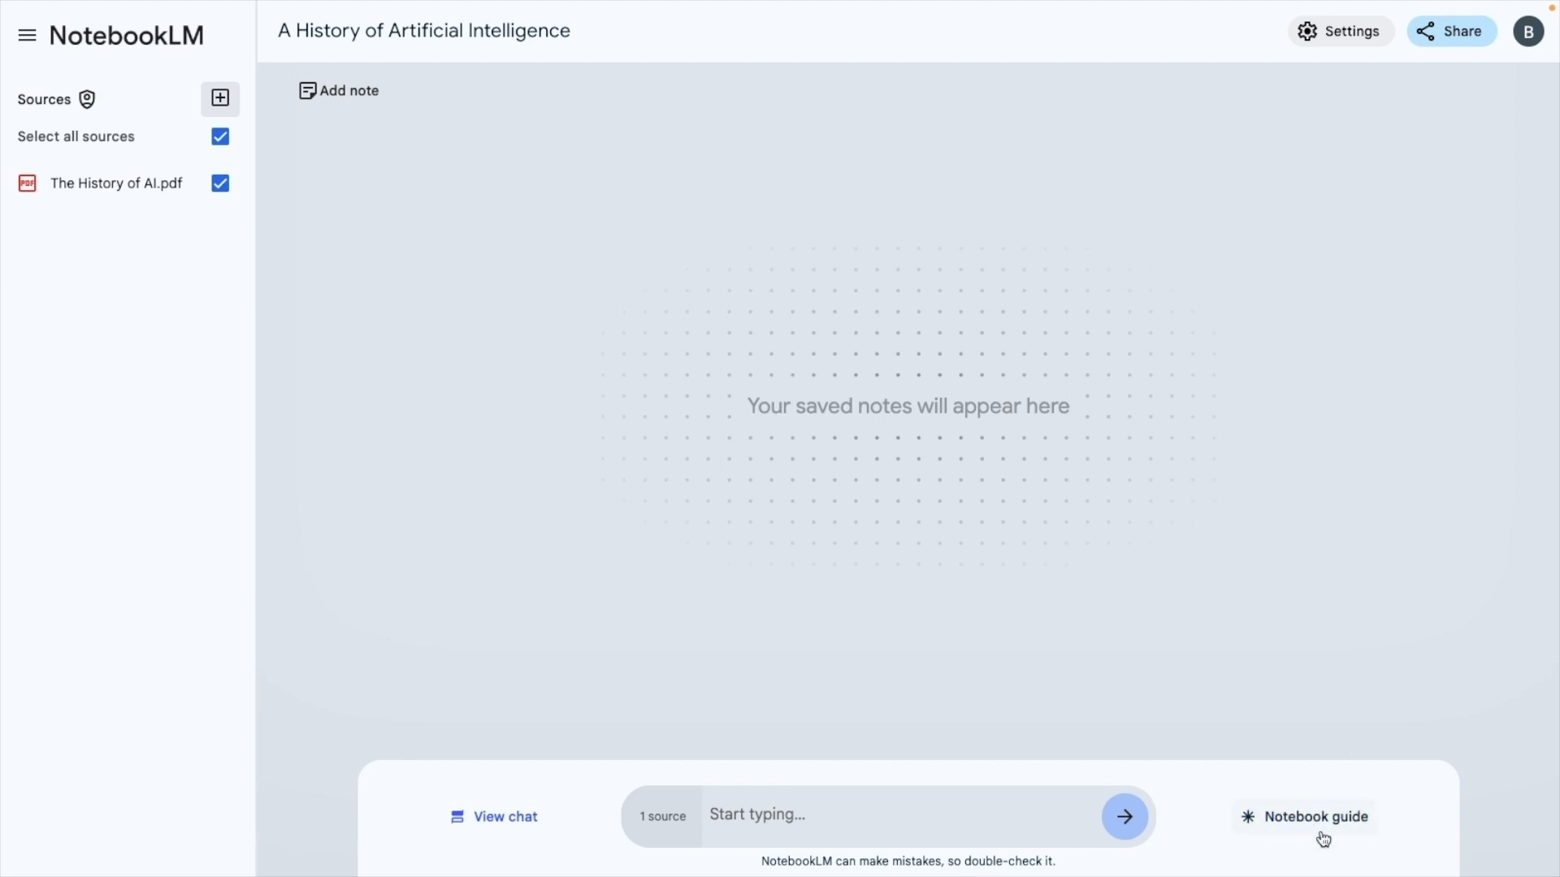
# From the notebook guide, ask the suggested question "What key milestones shaped the evolution of AI across different eras?" and review the answer from its beginning
pyautogui.click(1321, 833)
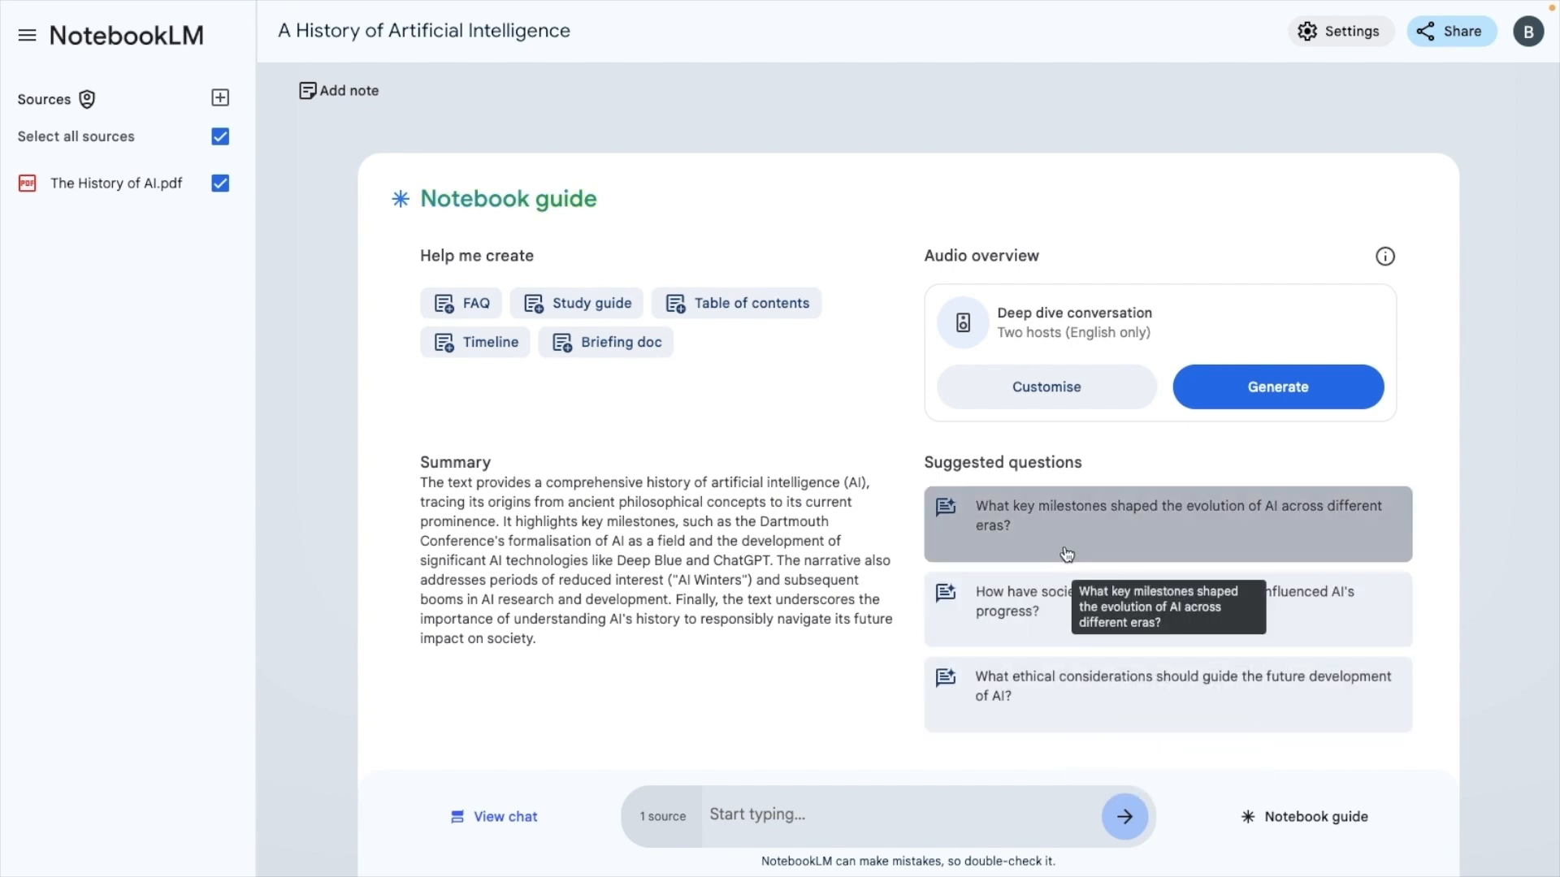
pyautogui.click(1075, 515)
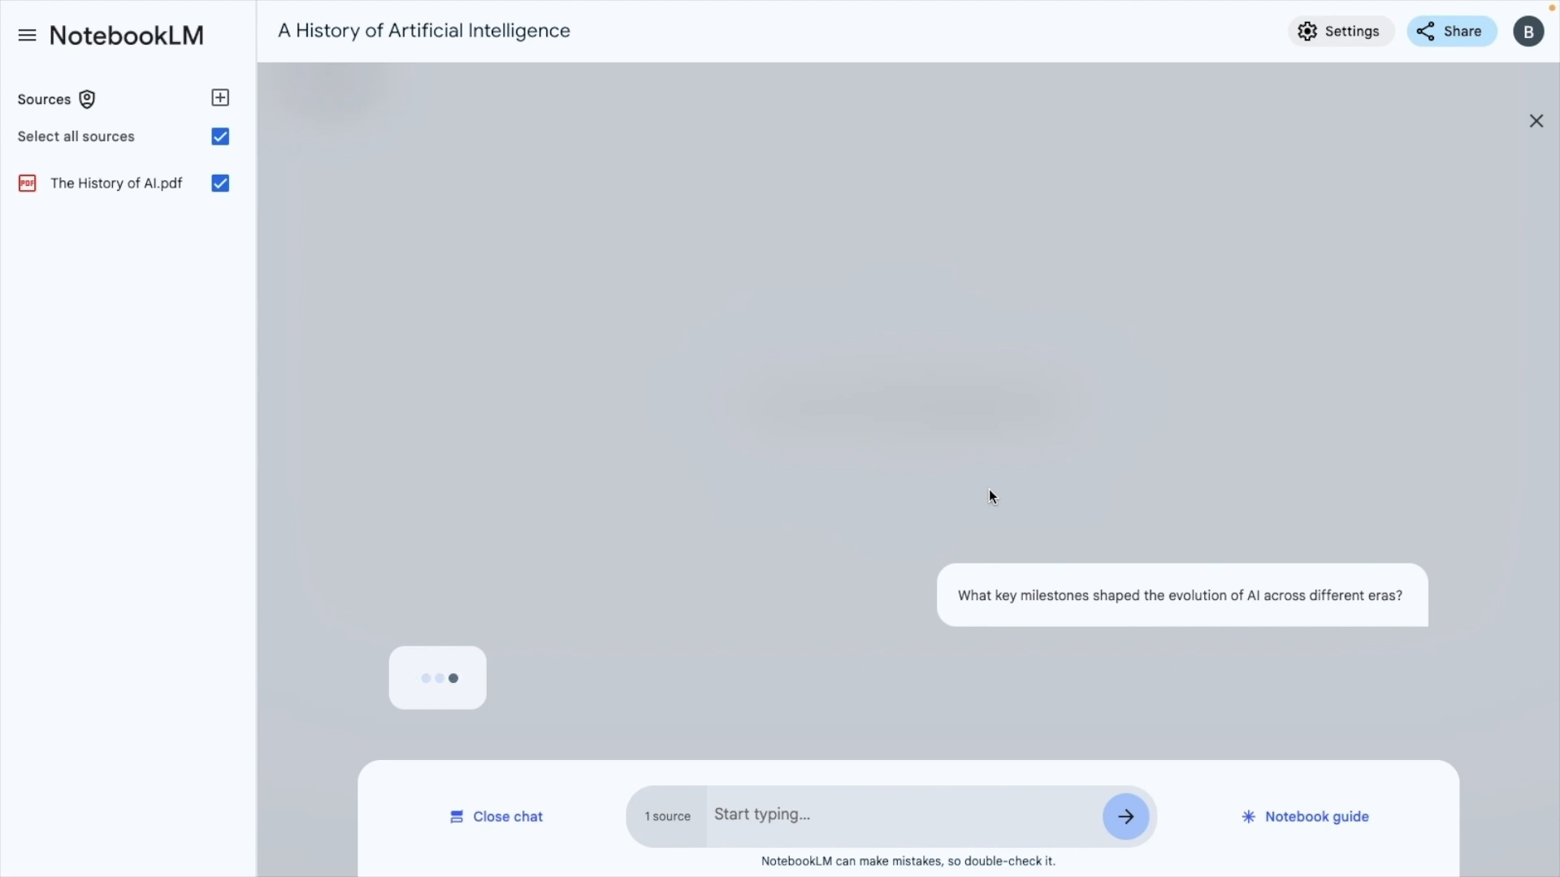
pyautogui.scroll(10, 990, 489)
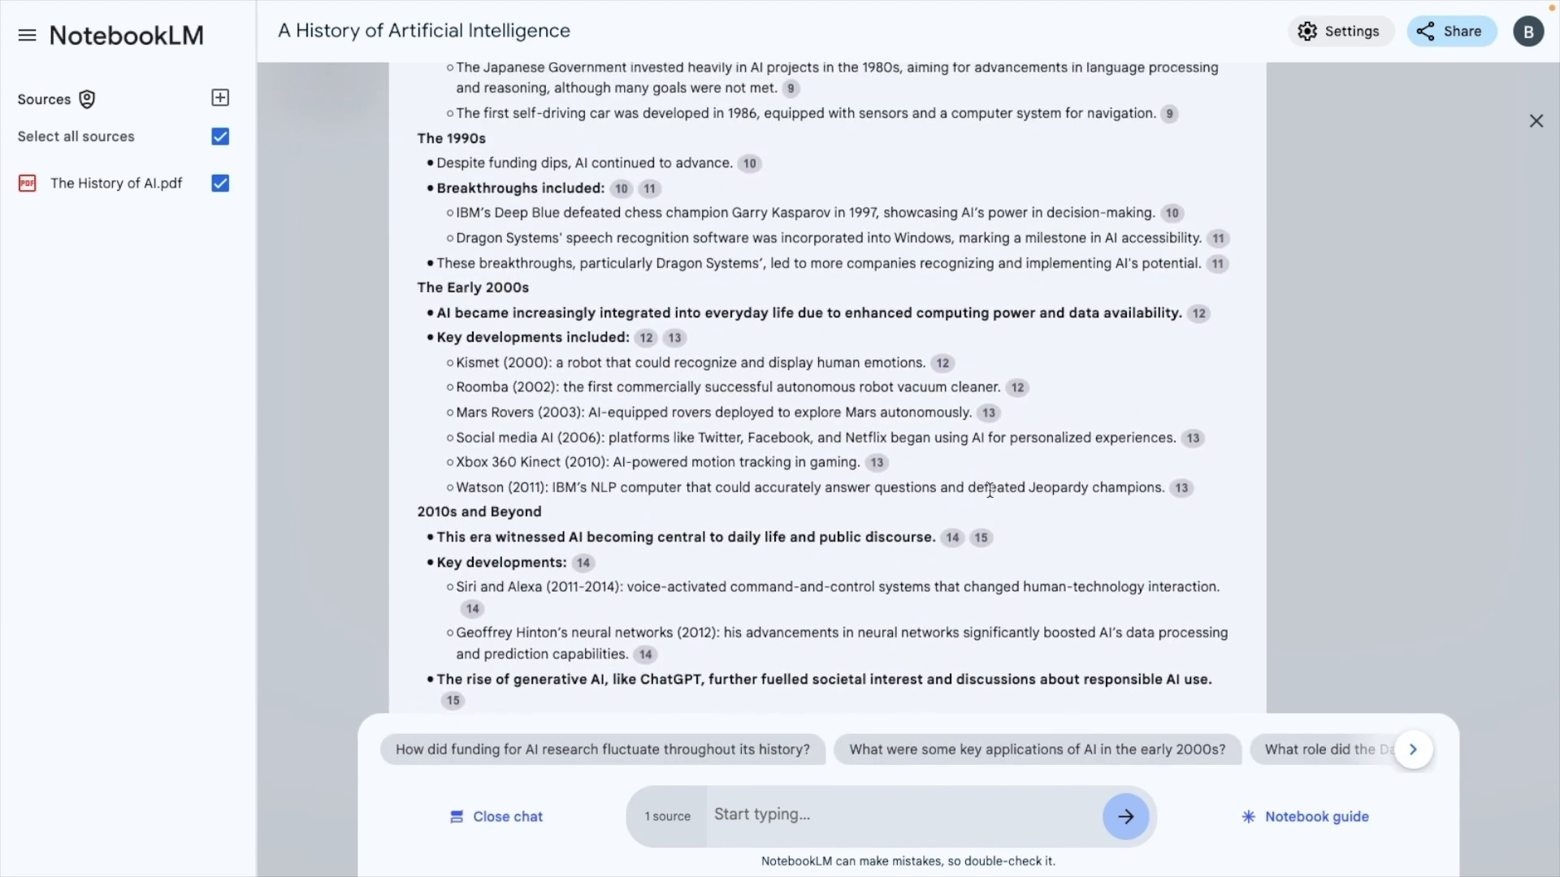
pyautogui.scroll(10, 988, 486)
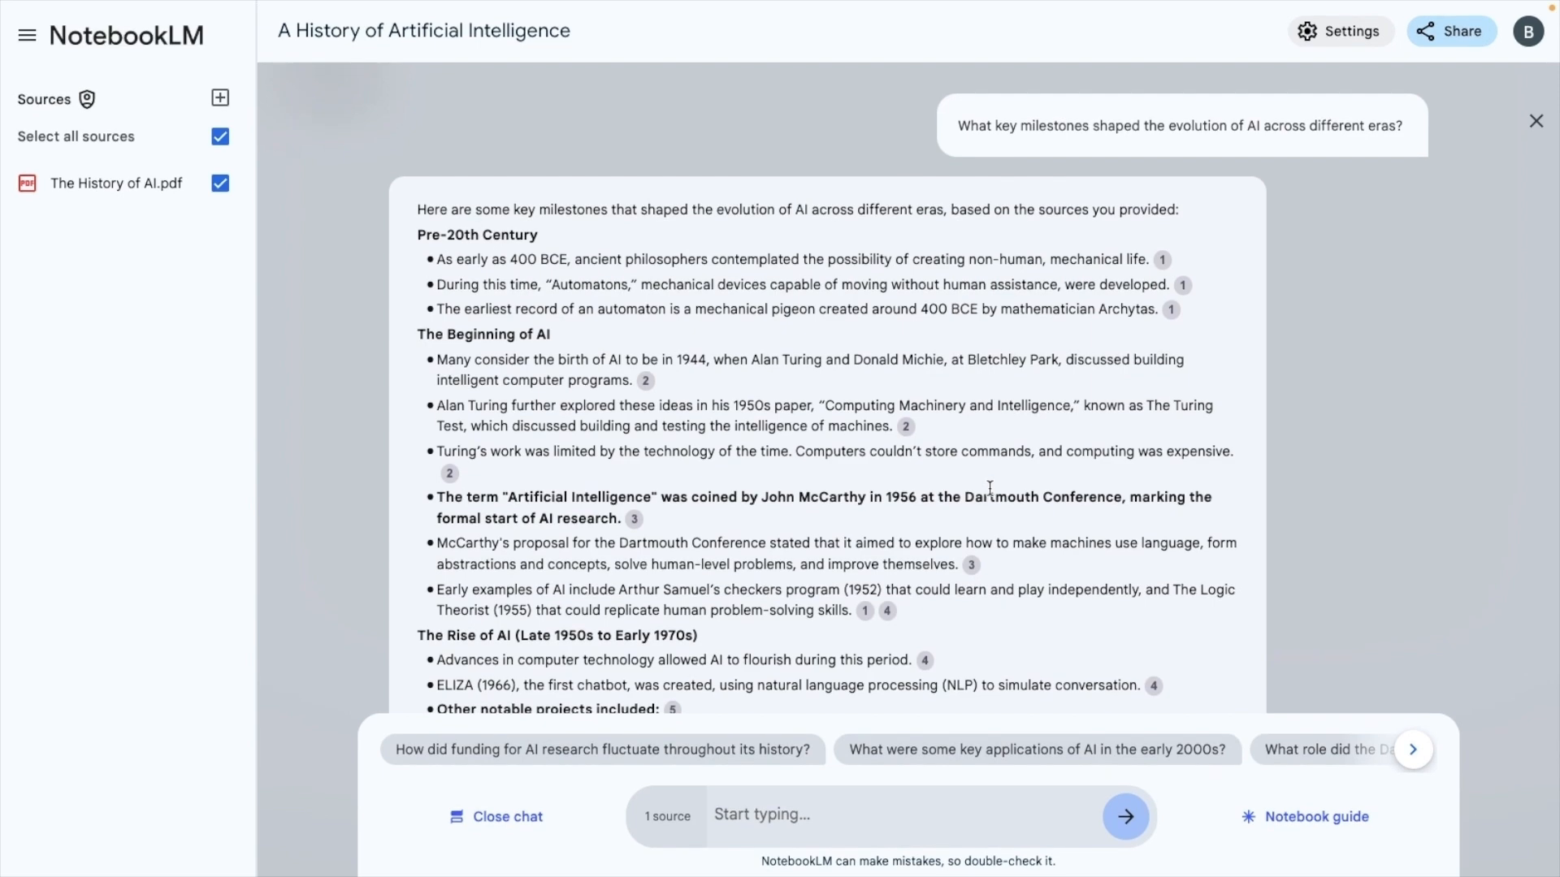
# Generate a Timeline from the notebook guide and open the resulting saved note
pyautogui.click(1297, 817)
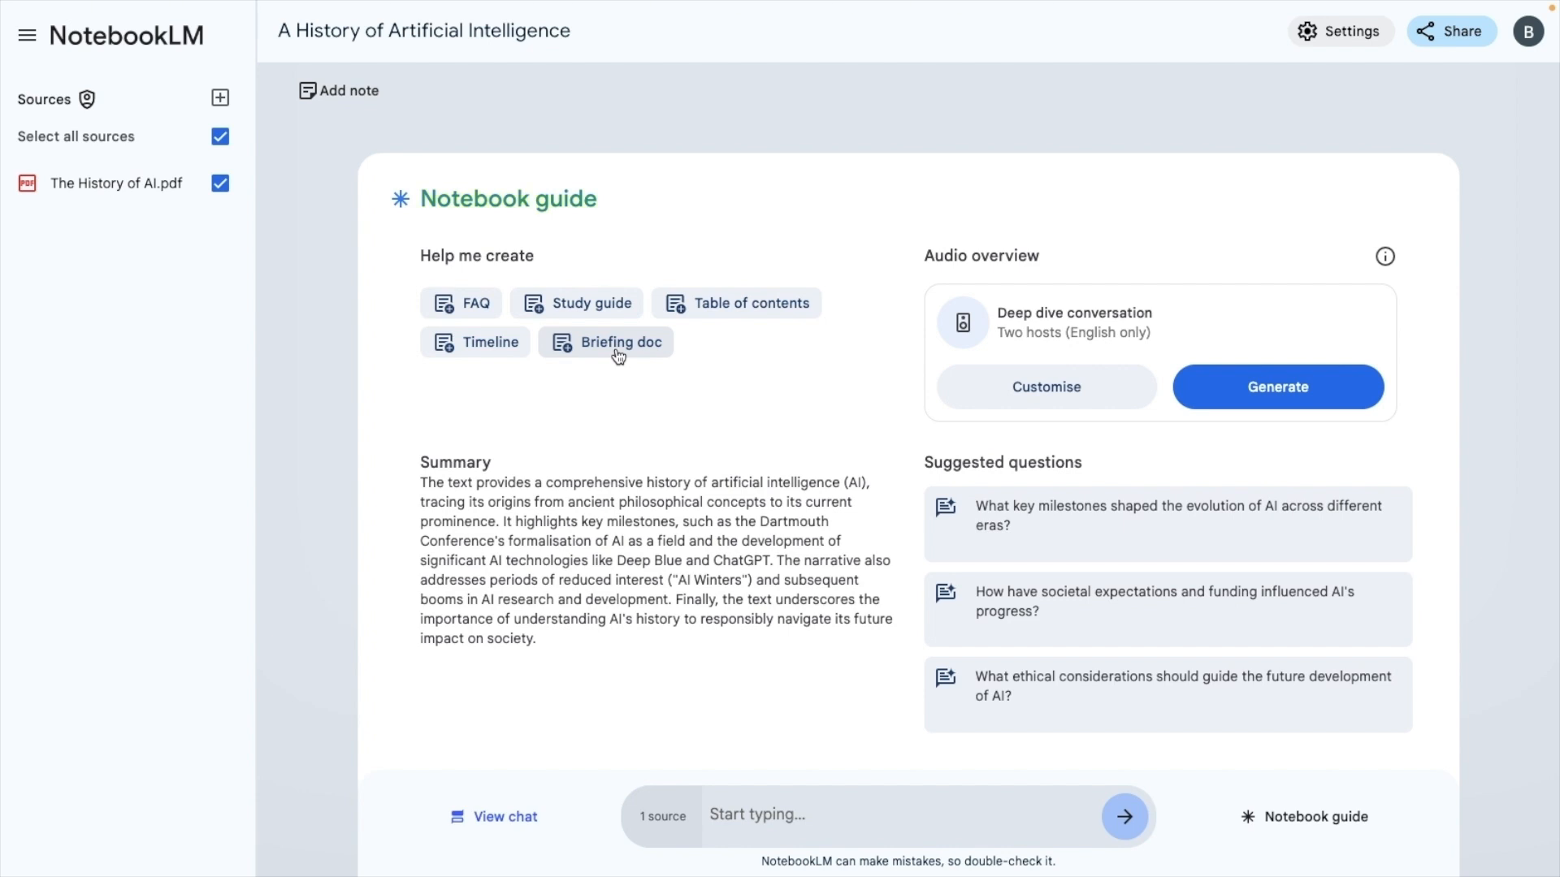
pyautogui.click(490, 342)
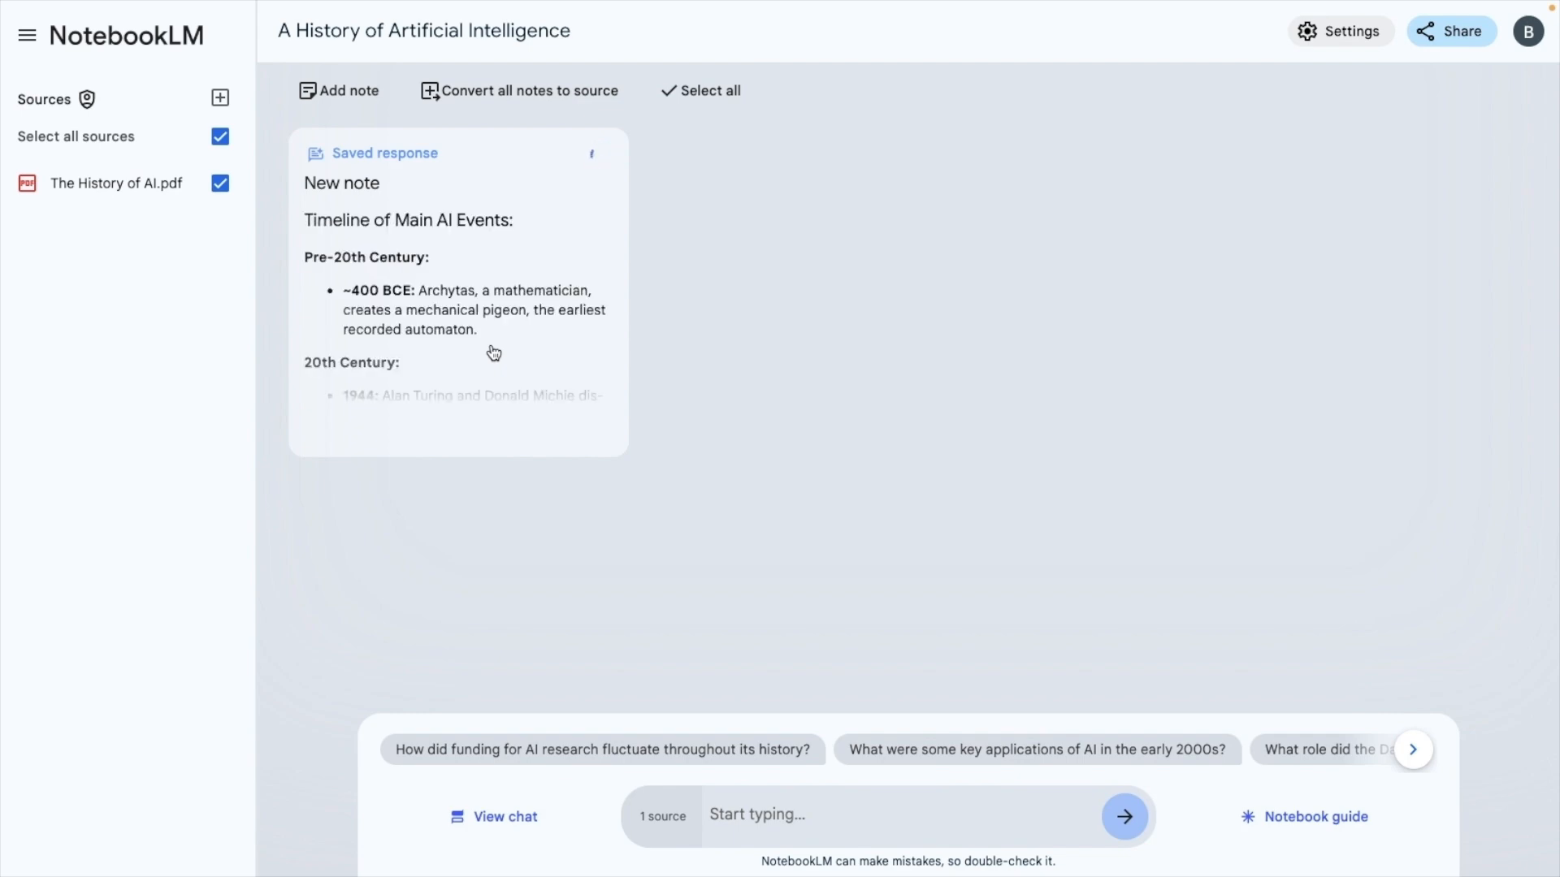
pyautogui.click(492, 350)
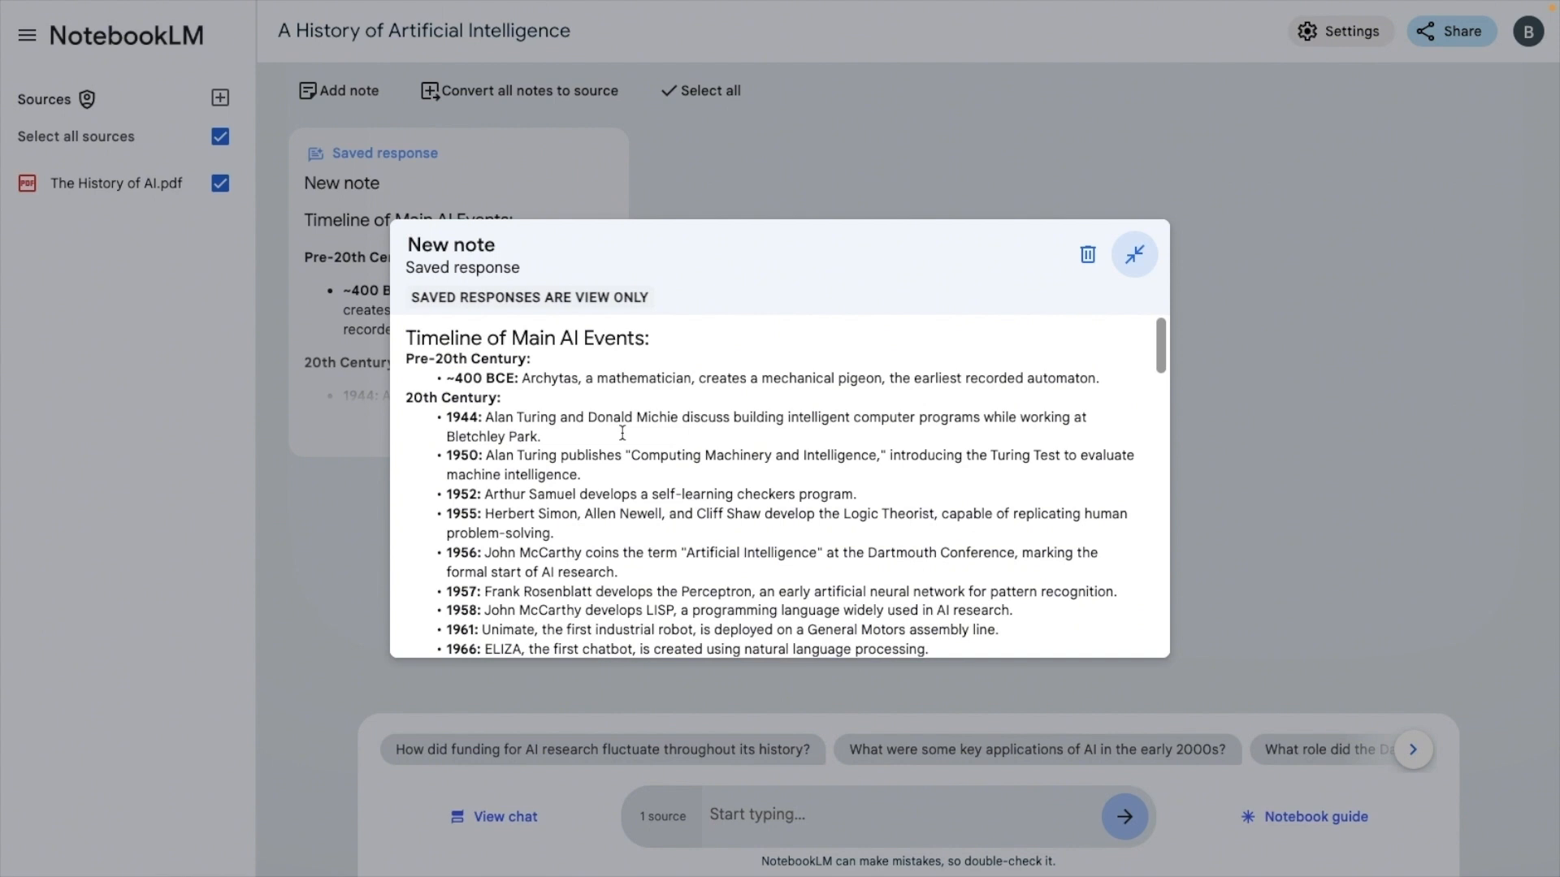
# Rename the open saved response as "Timeline" and close the note
pyautogui.doubleClick(454, 244)
pyautogui.tripleClick(455, 244)
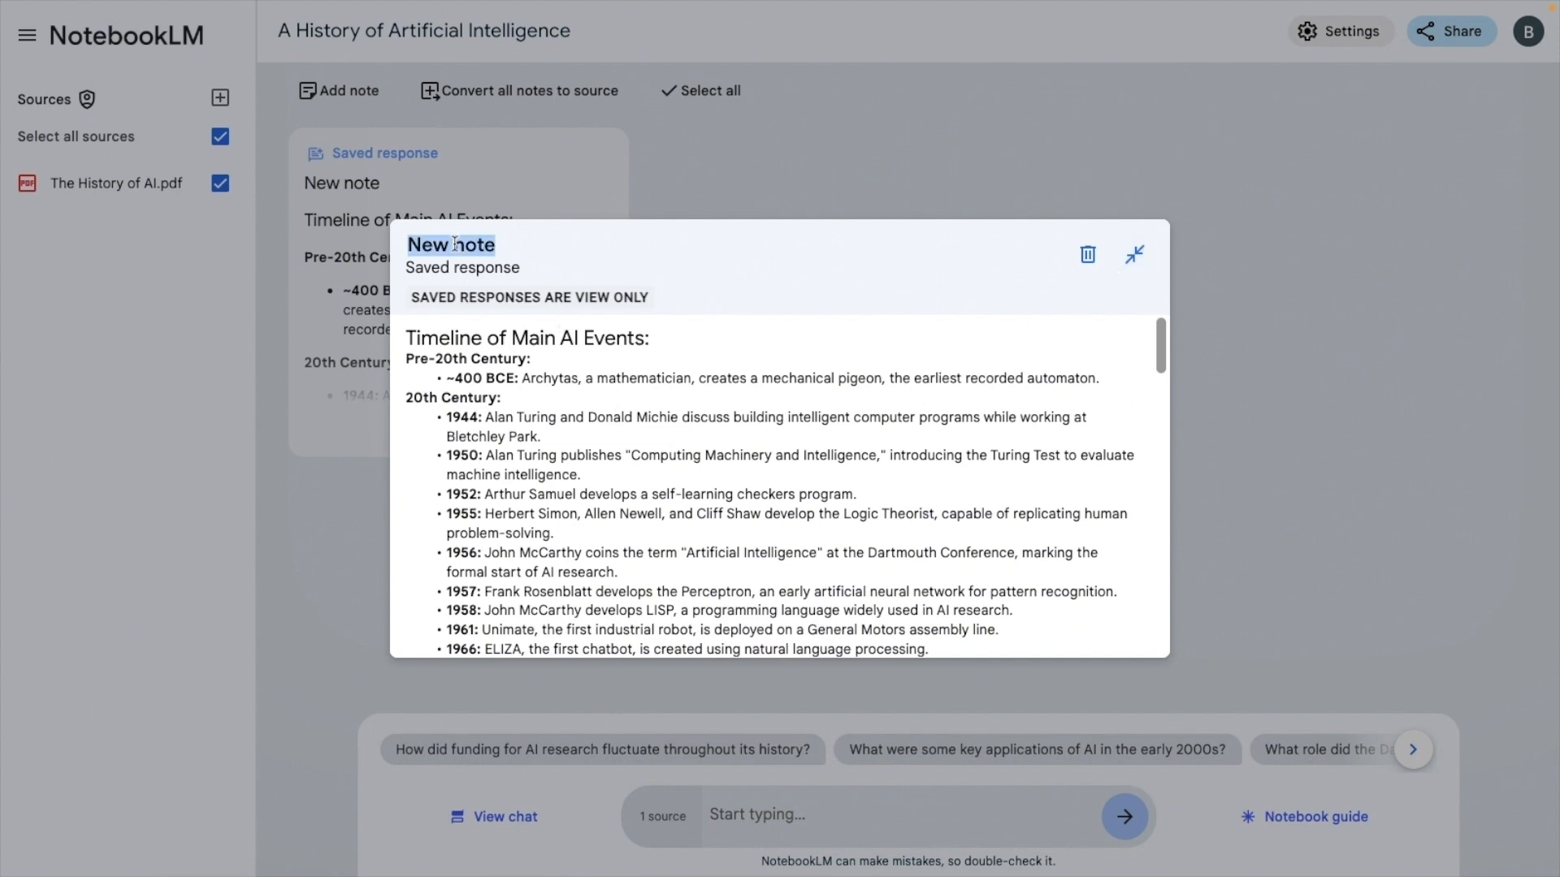
pyautogui.write('Timeline')
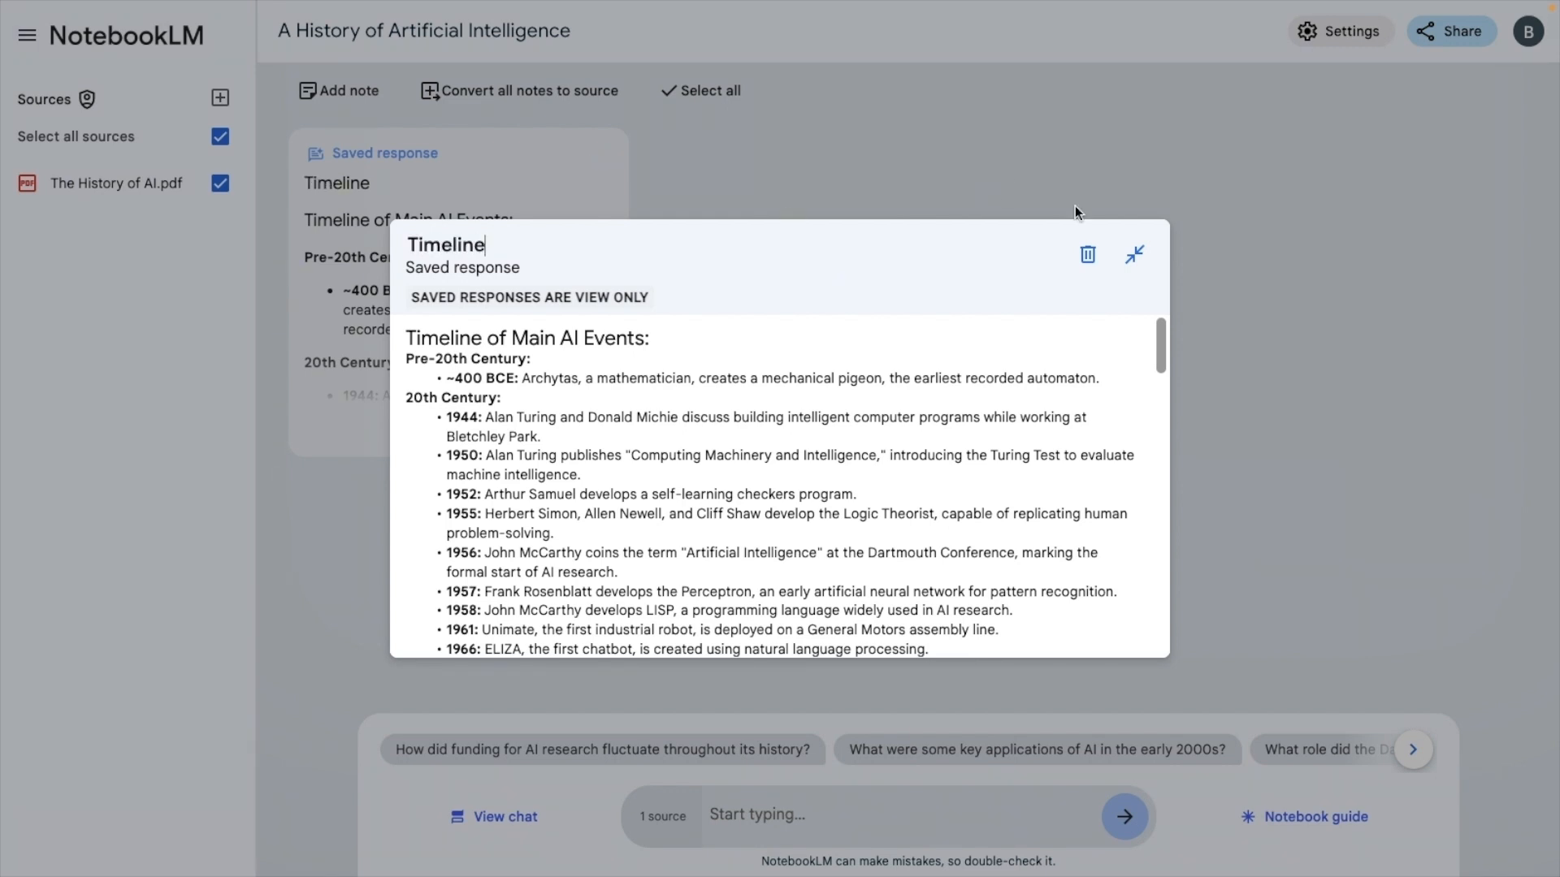
pyautogui.click(1135, 255)
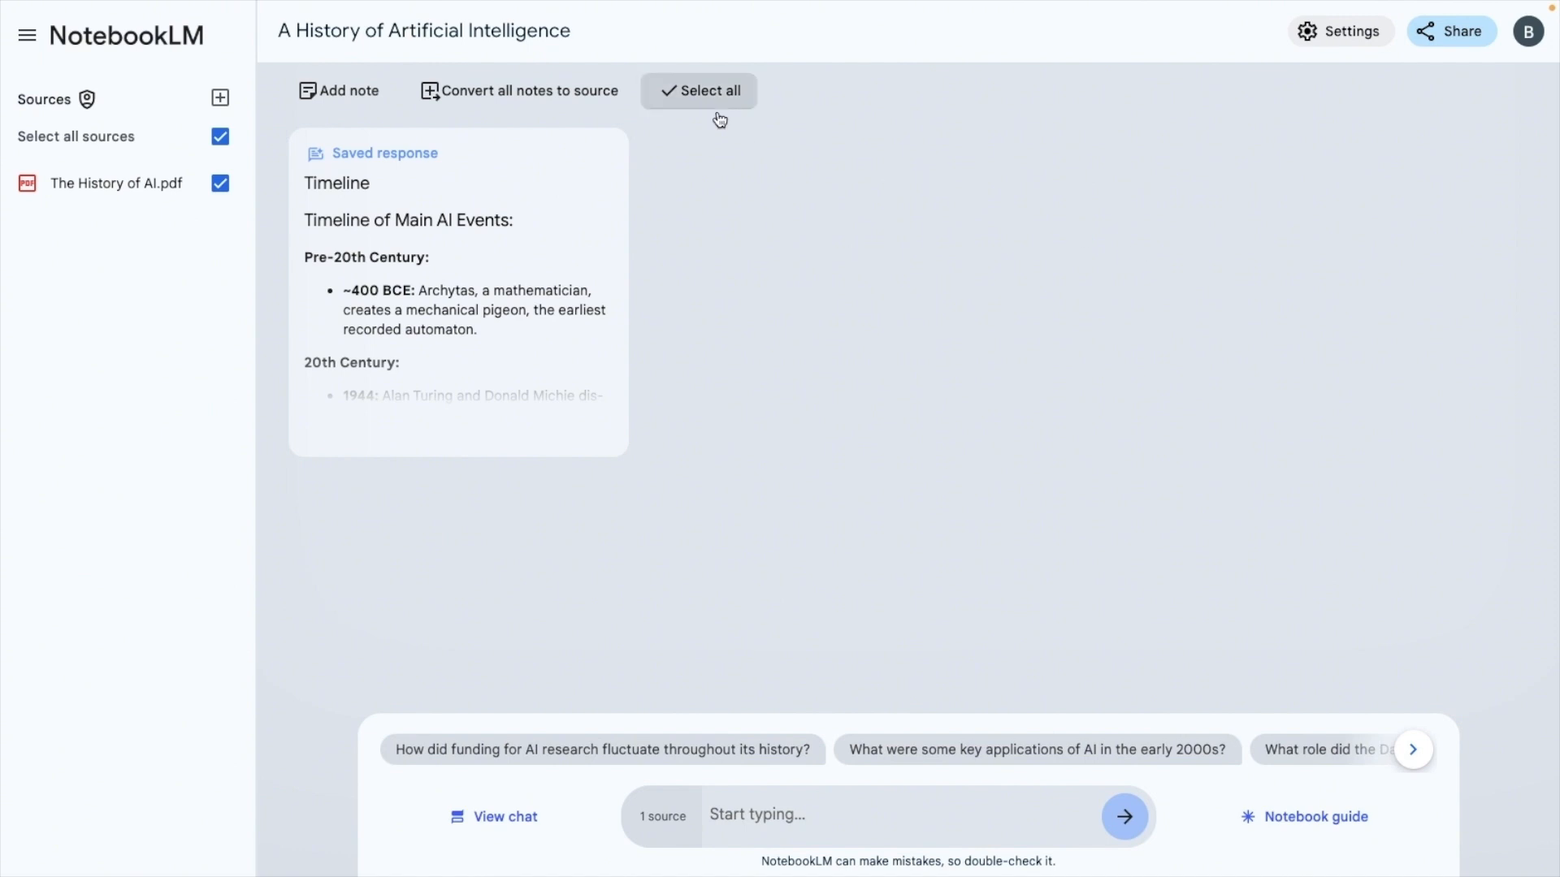
# Add a blank written note to the notebook, open it to view its editor, and close it
pyautogui.click(345, 93)
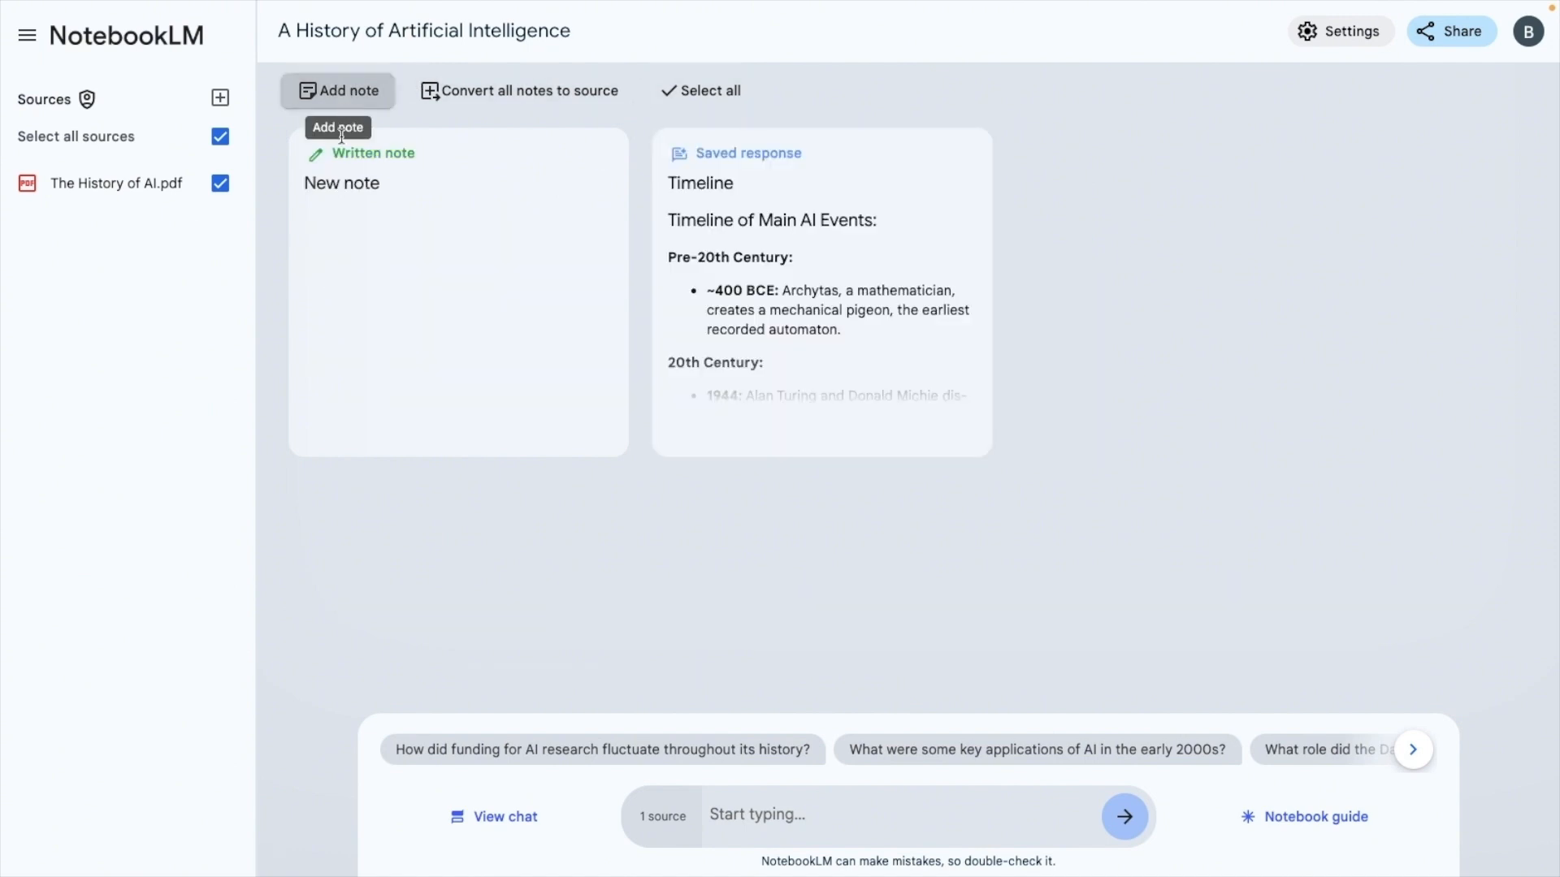
pyautogui.click(437, 152)
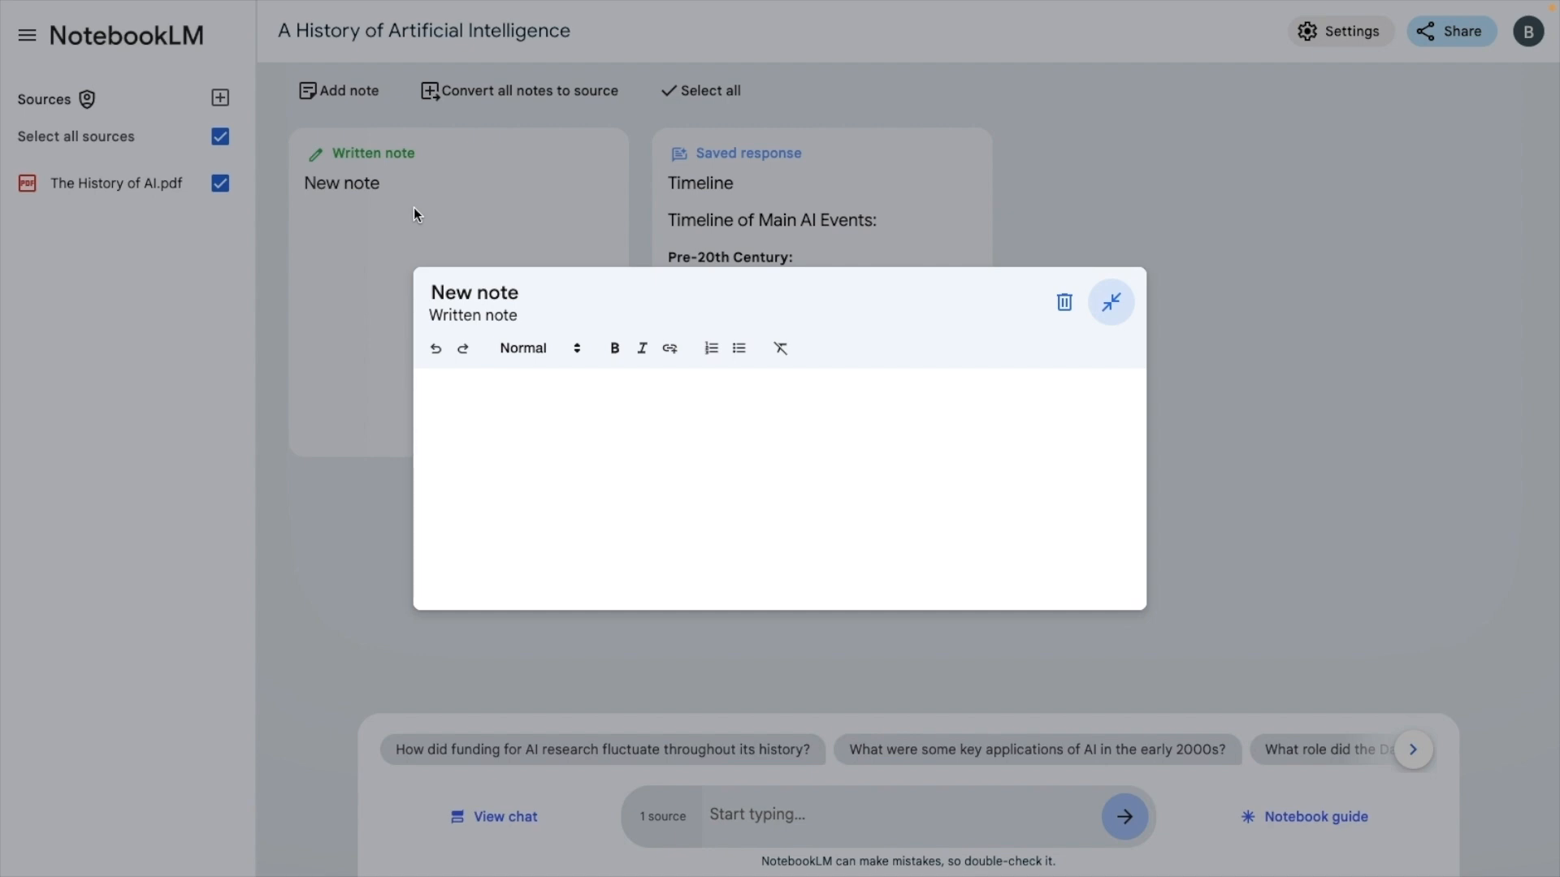
pyautogui.click(1116, 307)
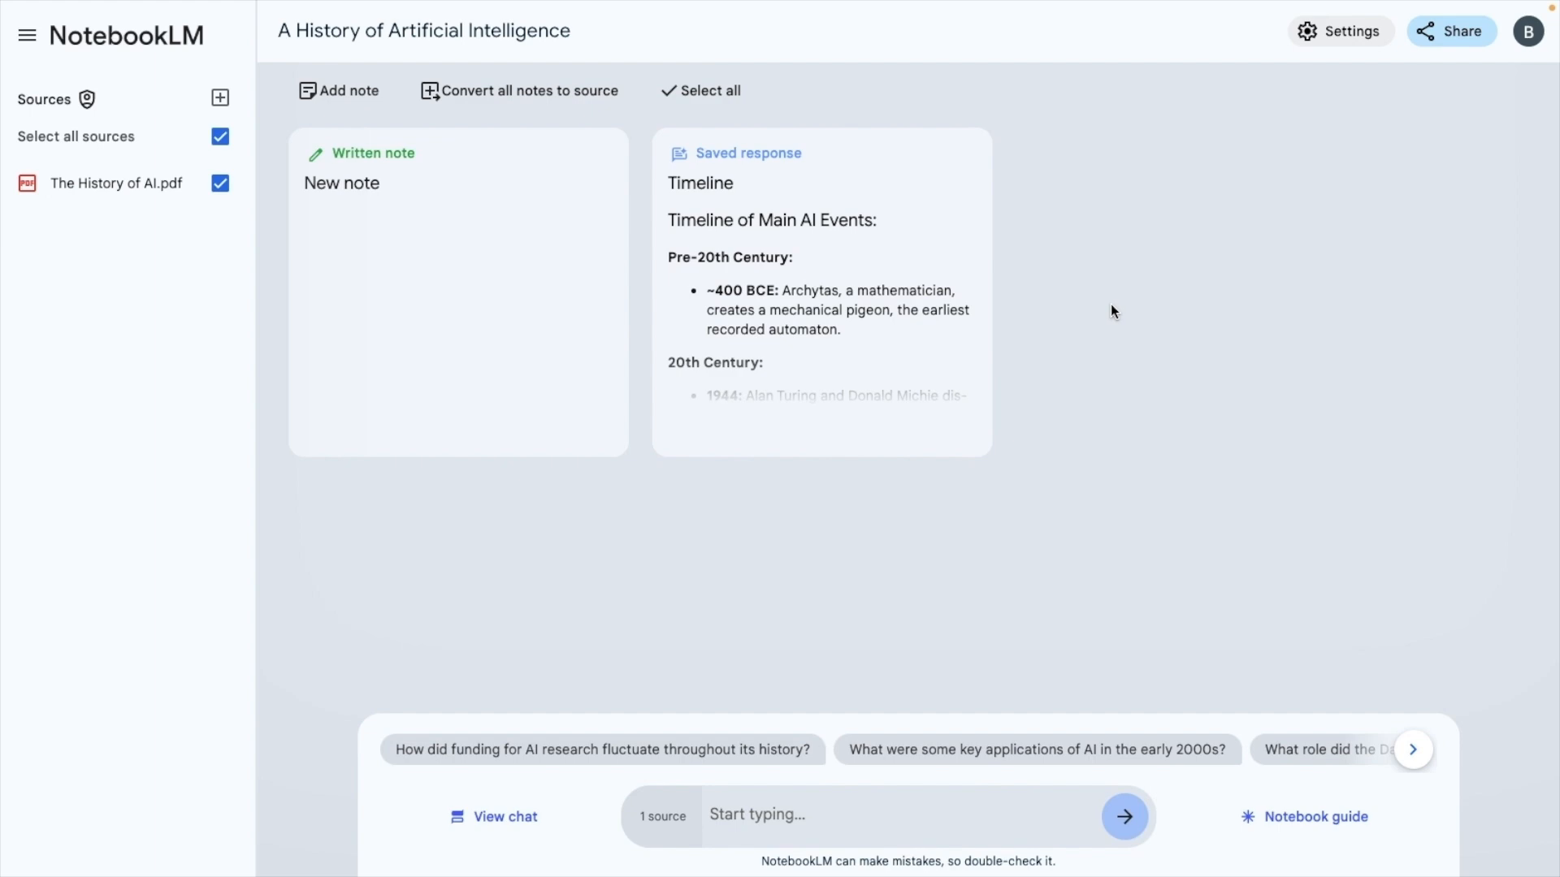
# Reopen the chat, browse the suggested follow-up questions, and ask "when was AI born?"
pyautogui.click(511, 821)
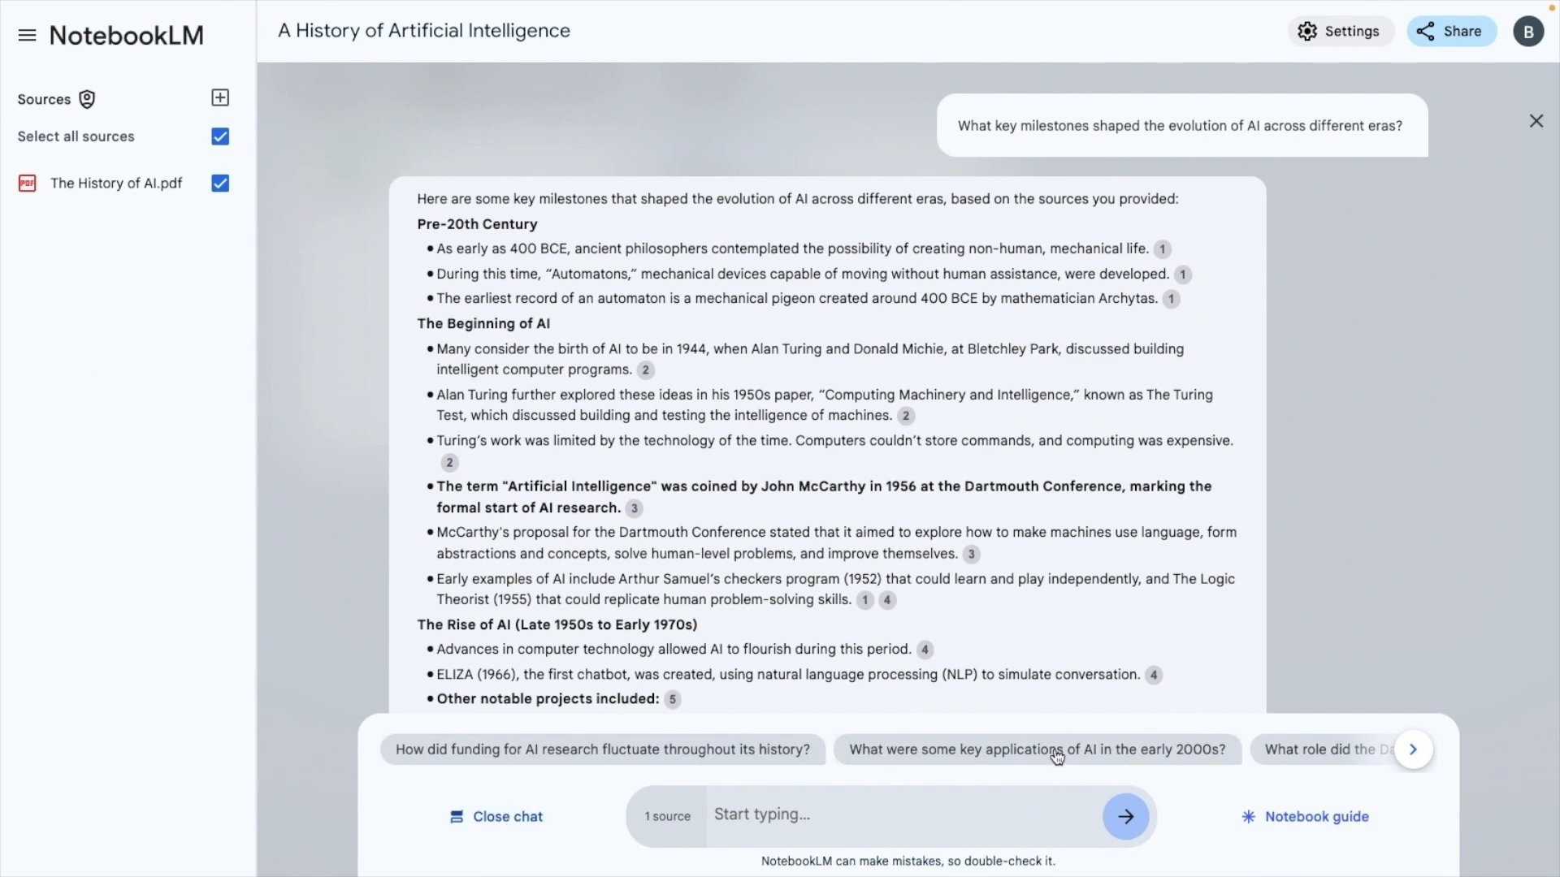
pyautogui.click(1414, 750)
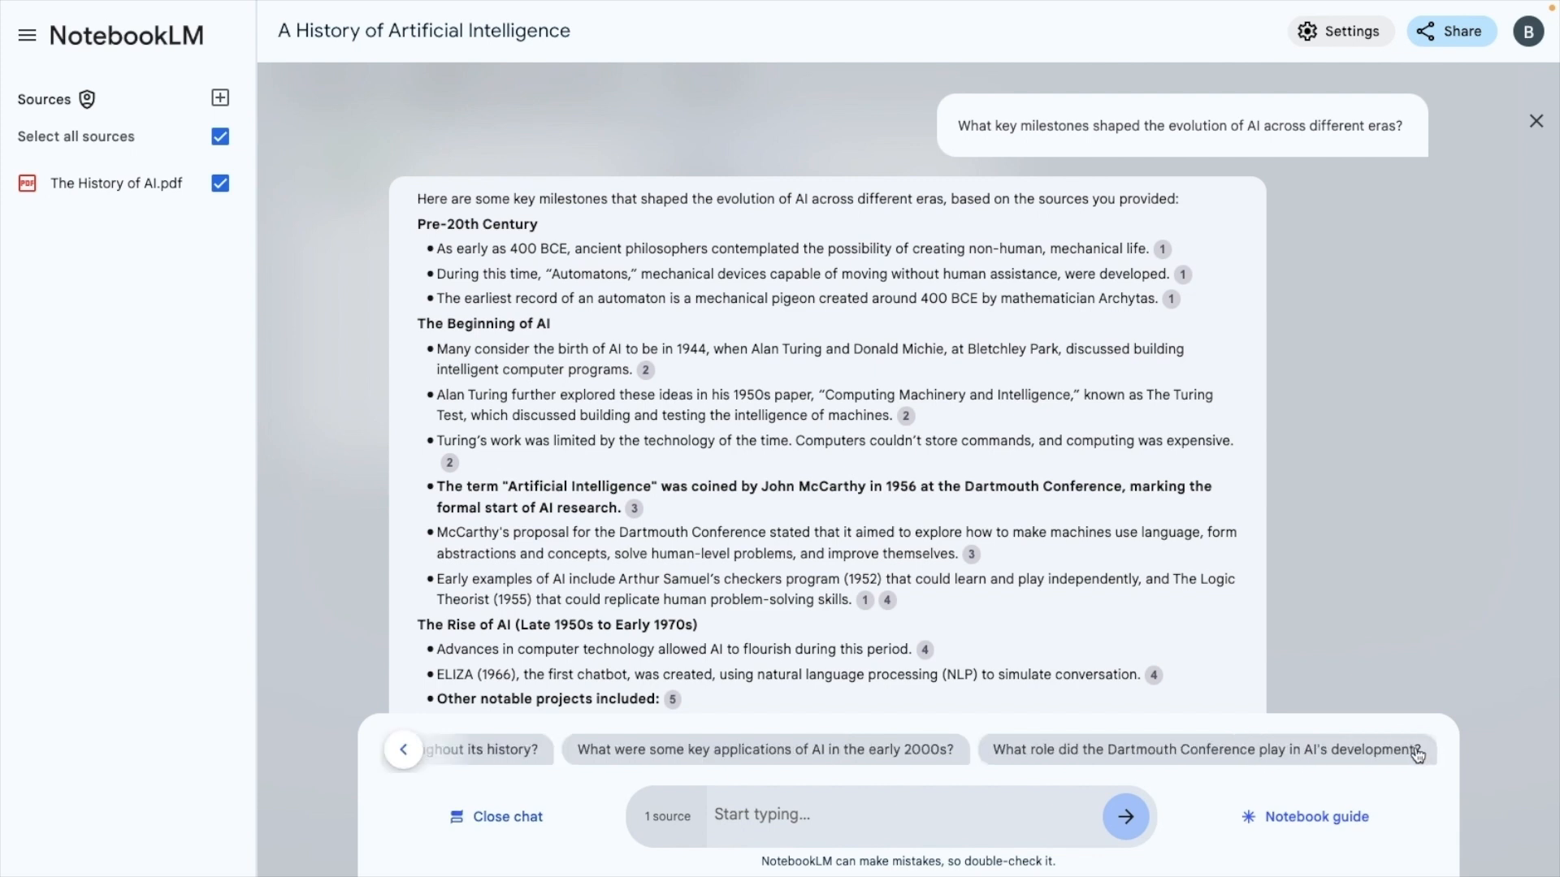
pyautogui.click(858, 813)
pyautogui.write('when was AI born?')
pyautogui.press('Return')
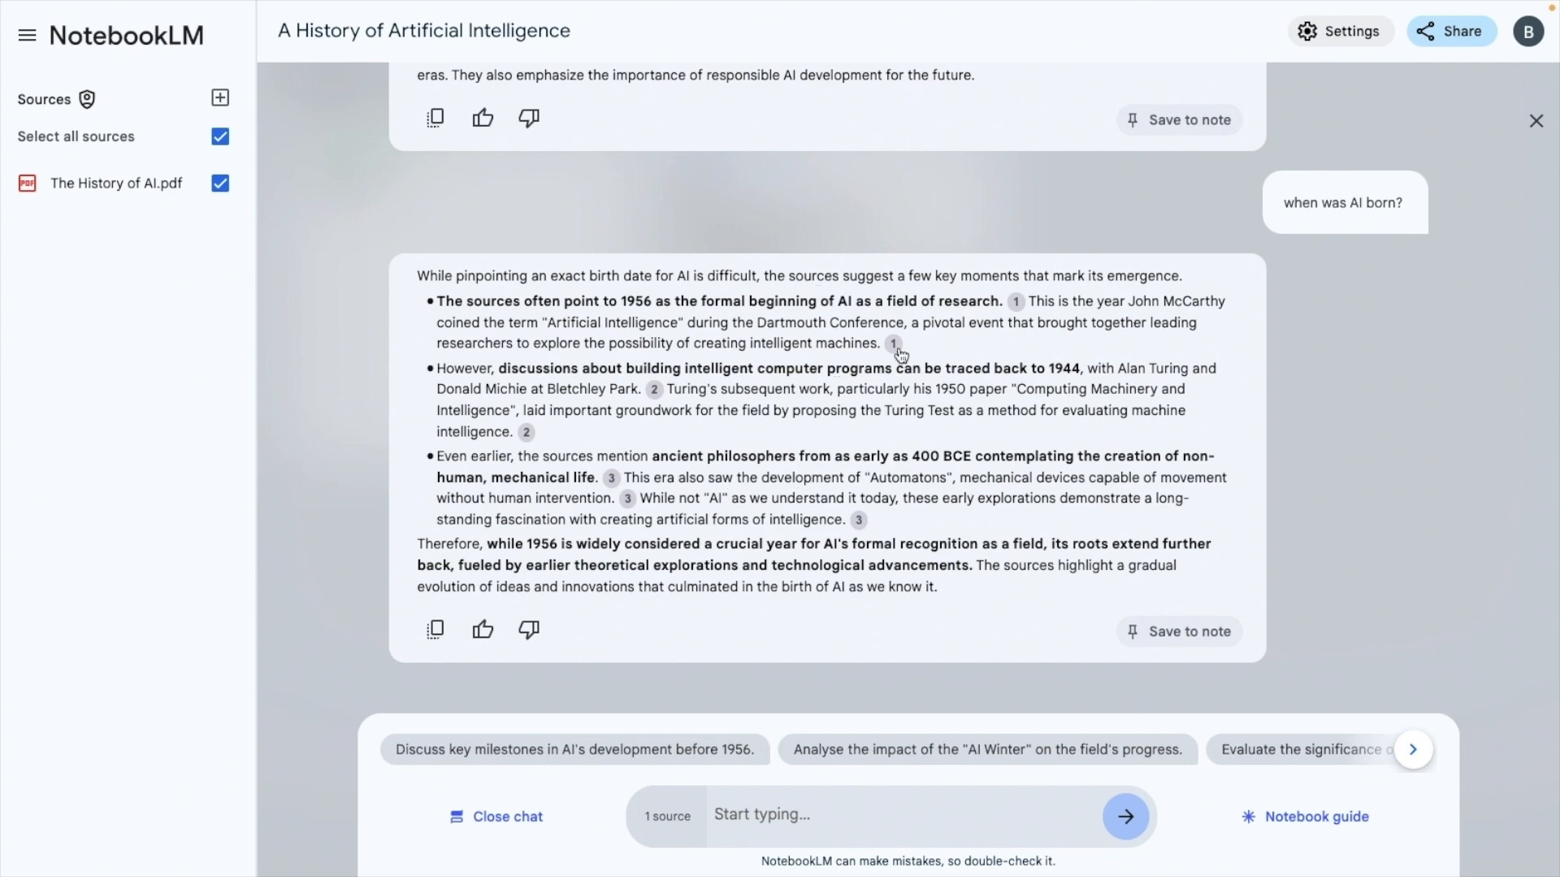
# Check citations 1 and 2 of the answer against the passages they cite in The History of AI.pdf
pyautogui.moveTo(1014, 309)
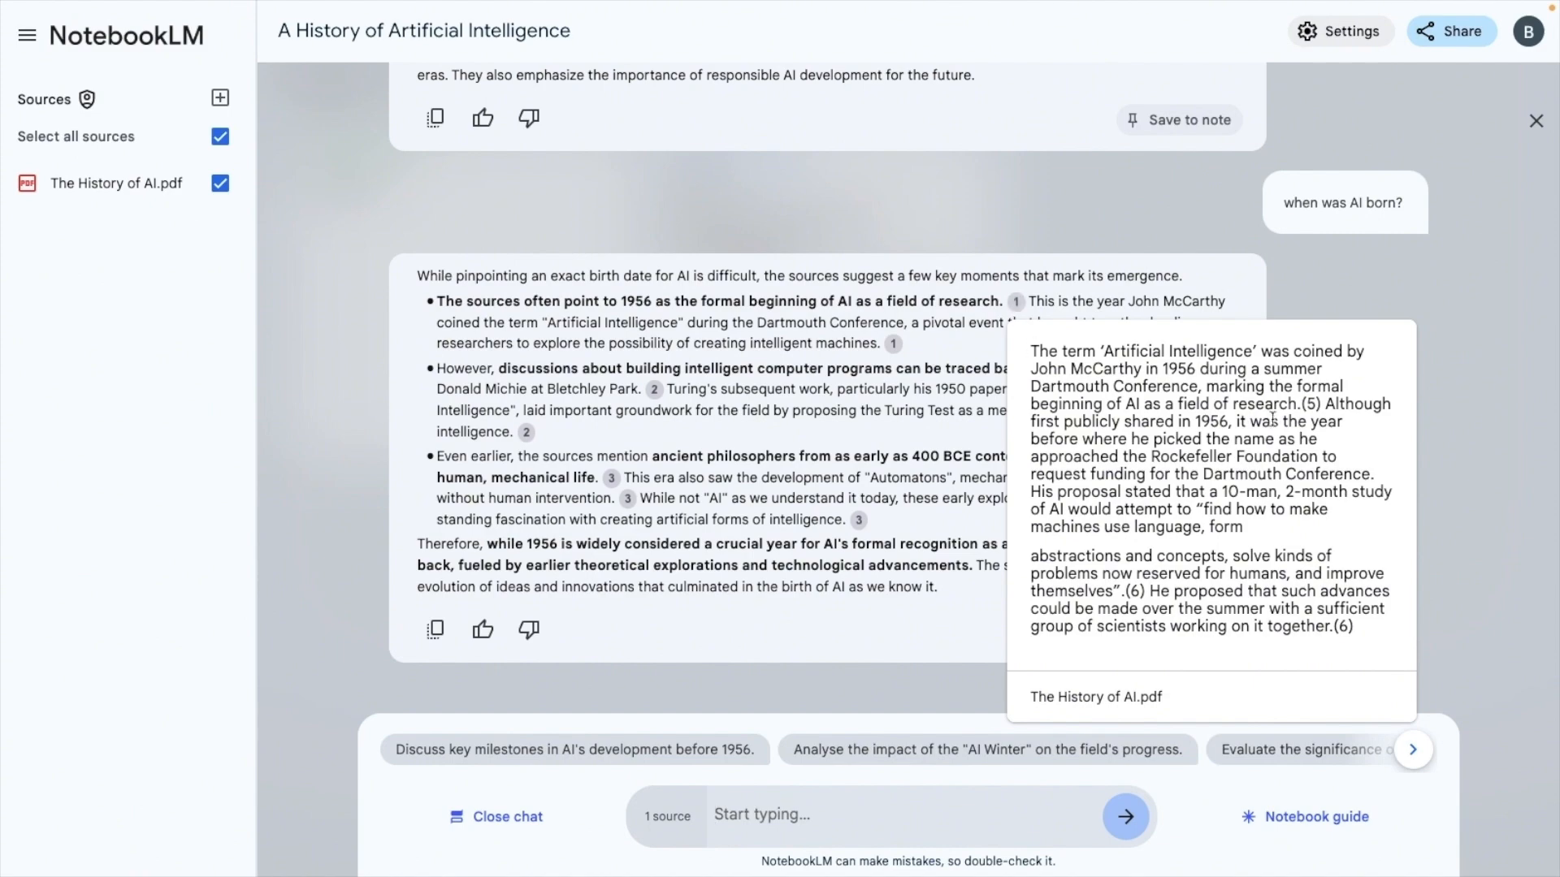
pyautogui.click(1015, 305)
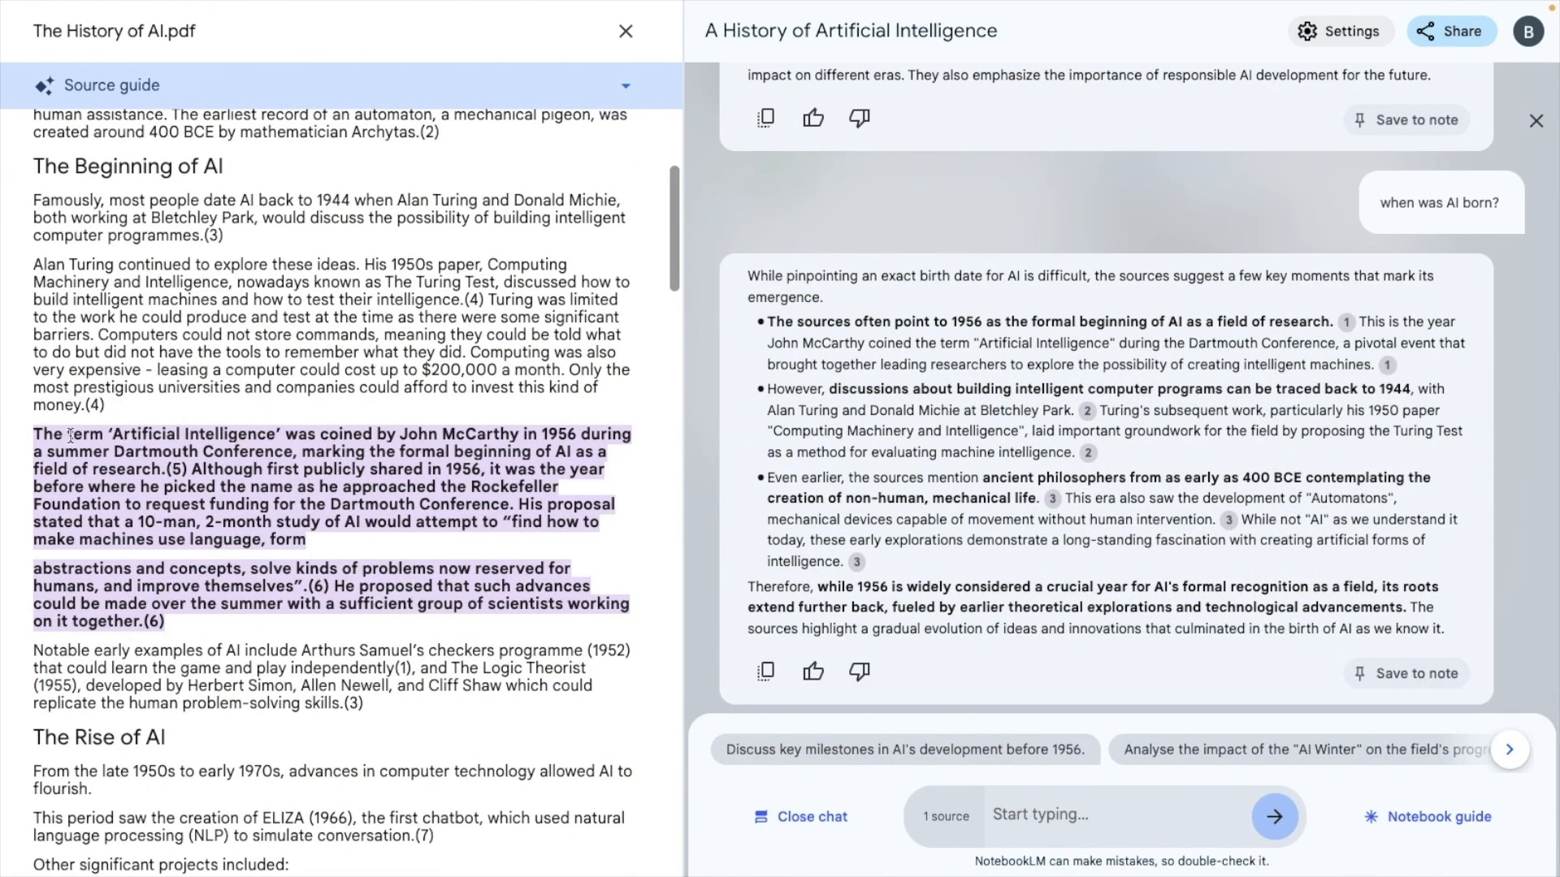
pyautogui.moveTo(33, 435); pyautogui.dragTo(194, 623)
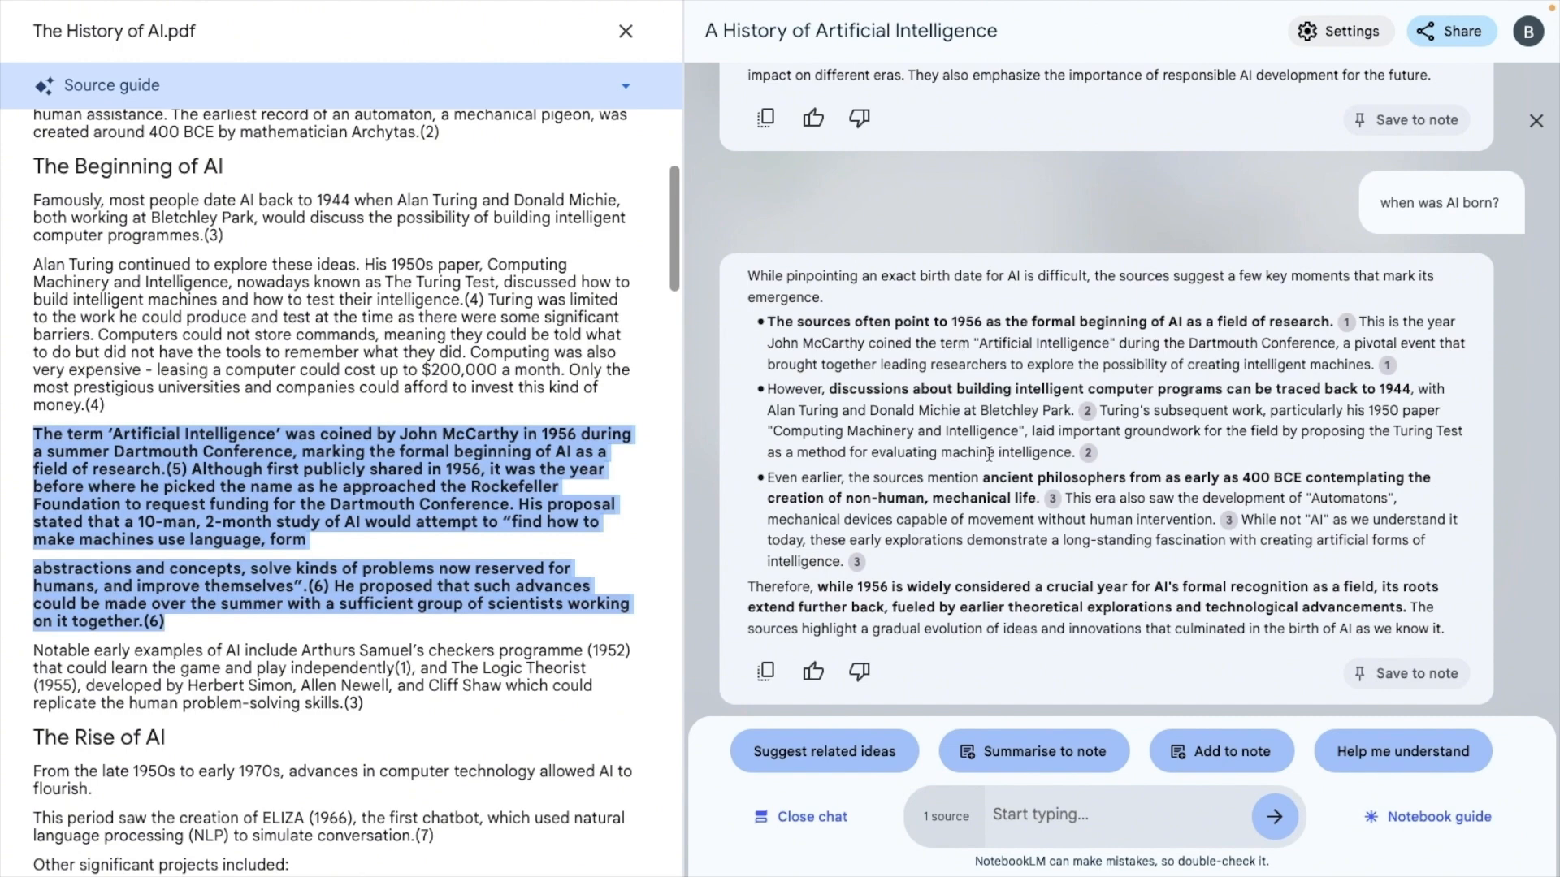
pyautogui.click(1088, 411)
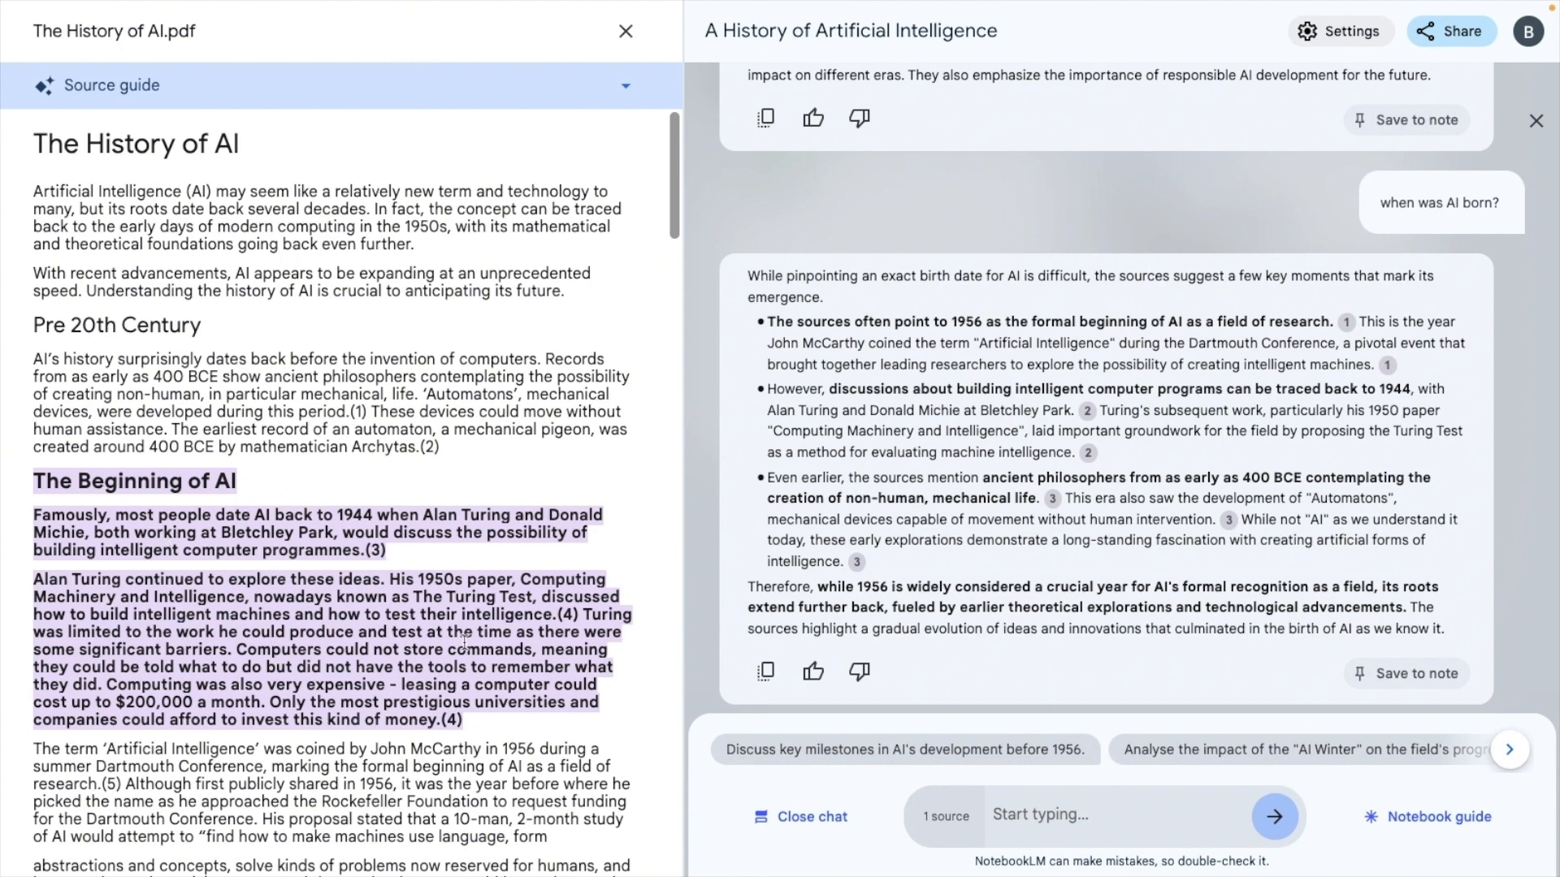
# Select the paragraph under the AI Winter heading in the source and request related ideas for it
pyautogui.scroll(-5, 465, 643)
pyautogui.scroll(-7, 466, 643)
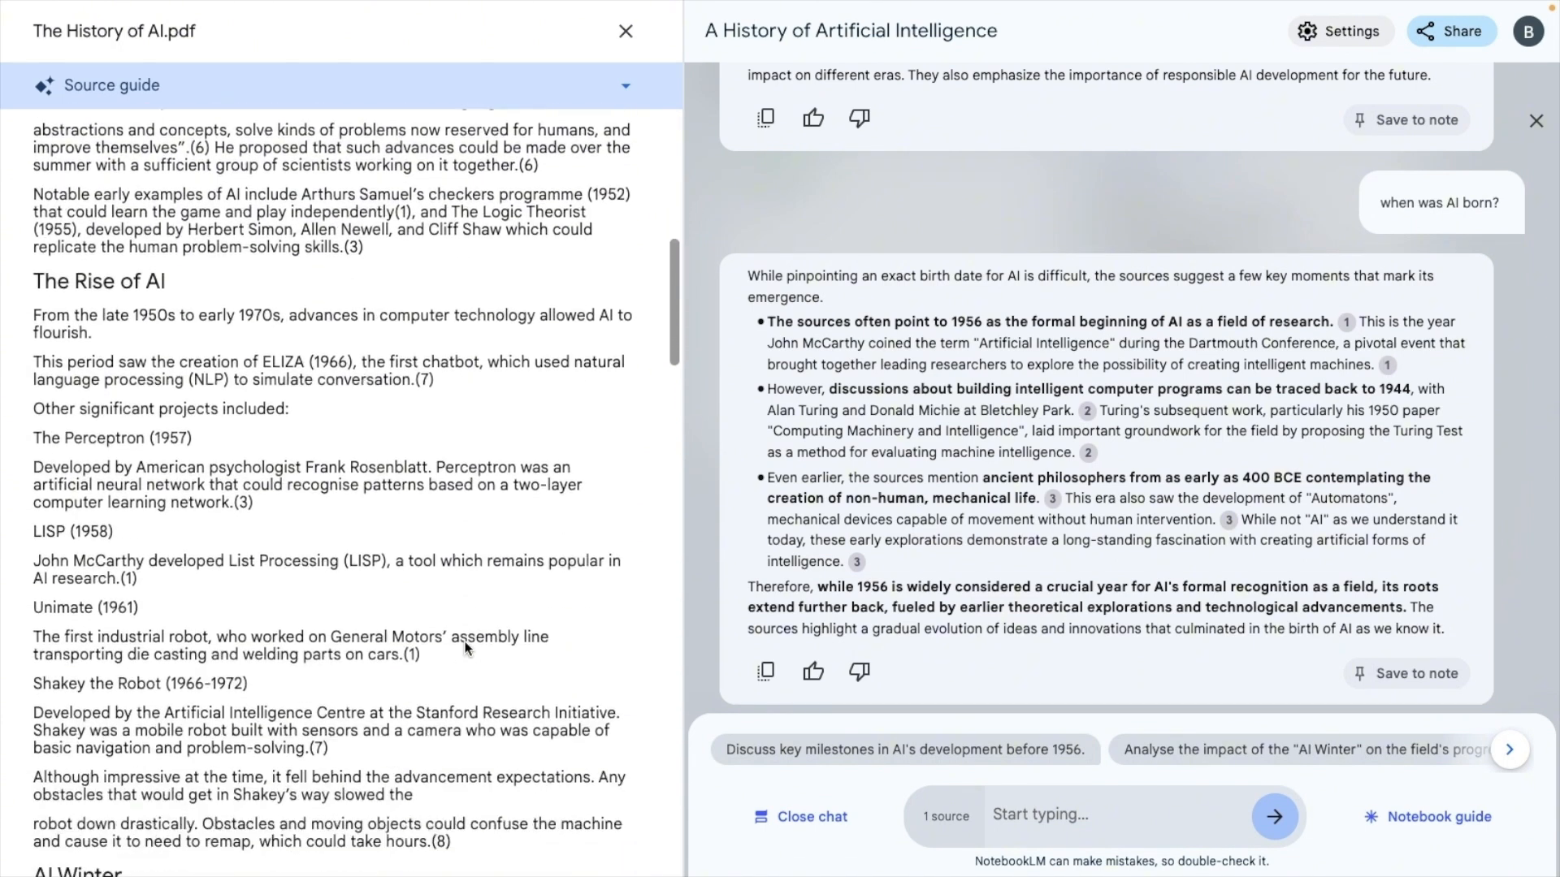
pyautogui.scroll(-3, 465, 642)
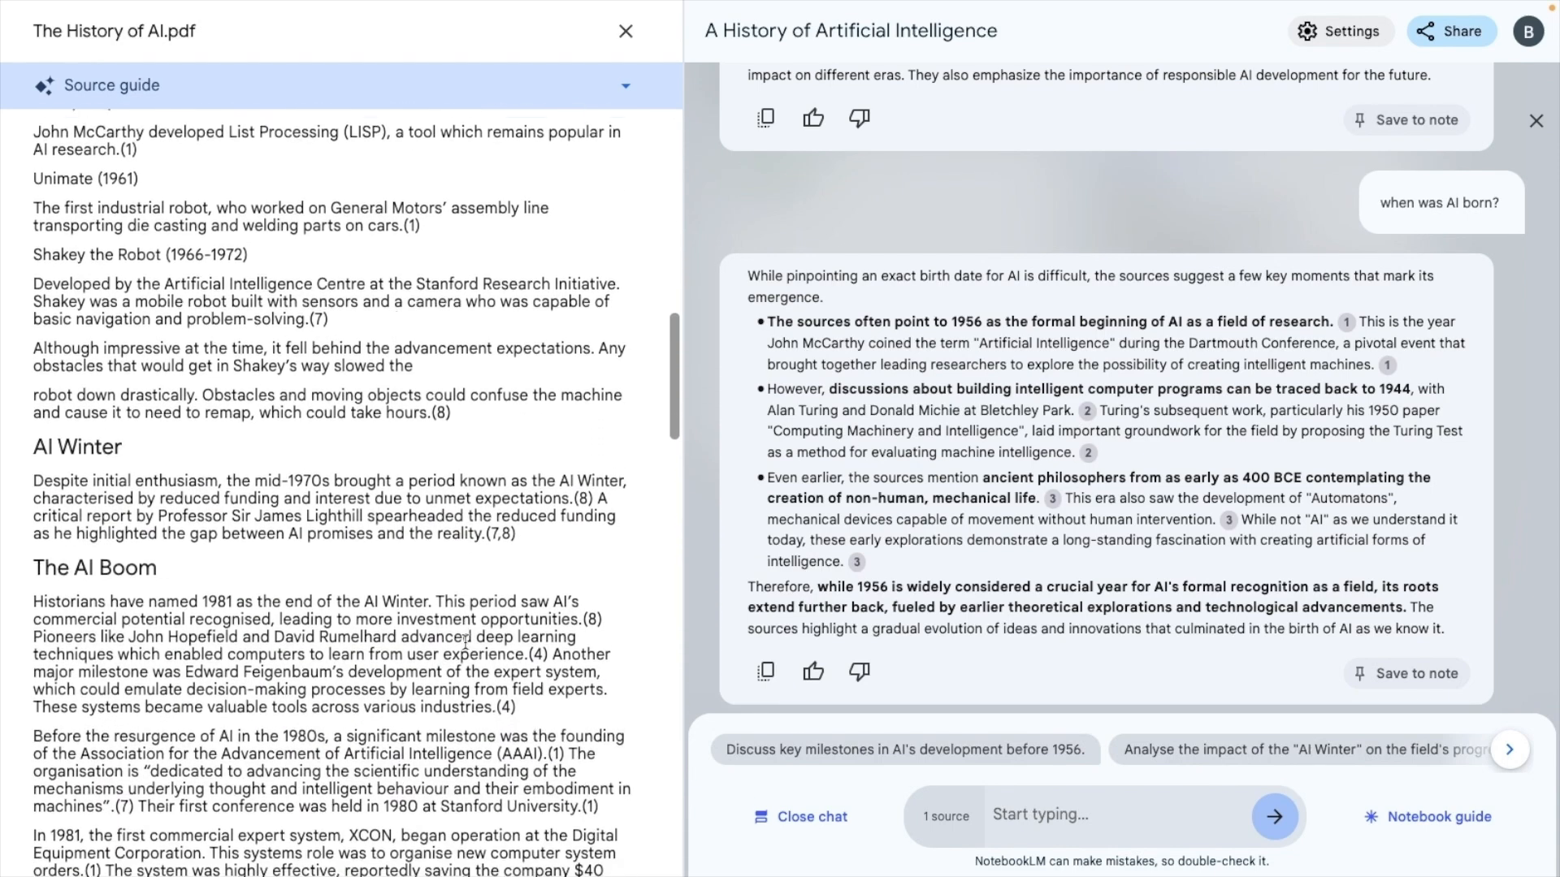
pyautogui.scroll(1, 465, 643)
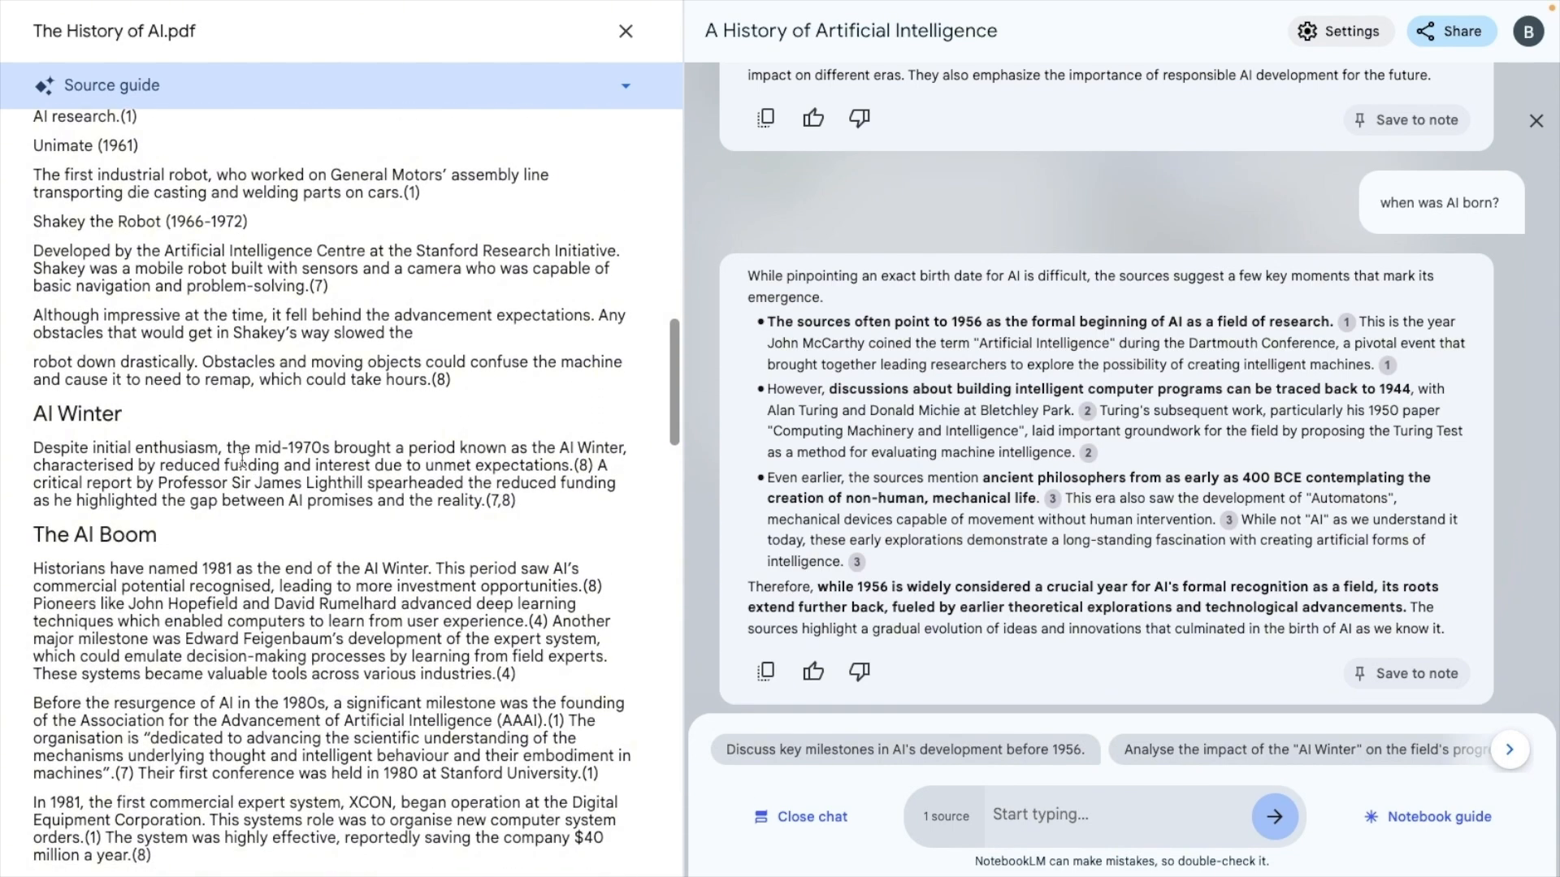
pyautogui.tripleClick(242, 461)
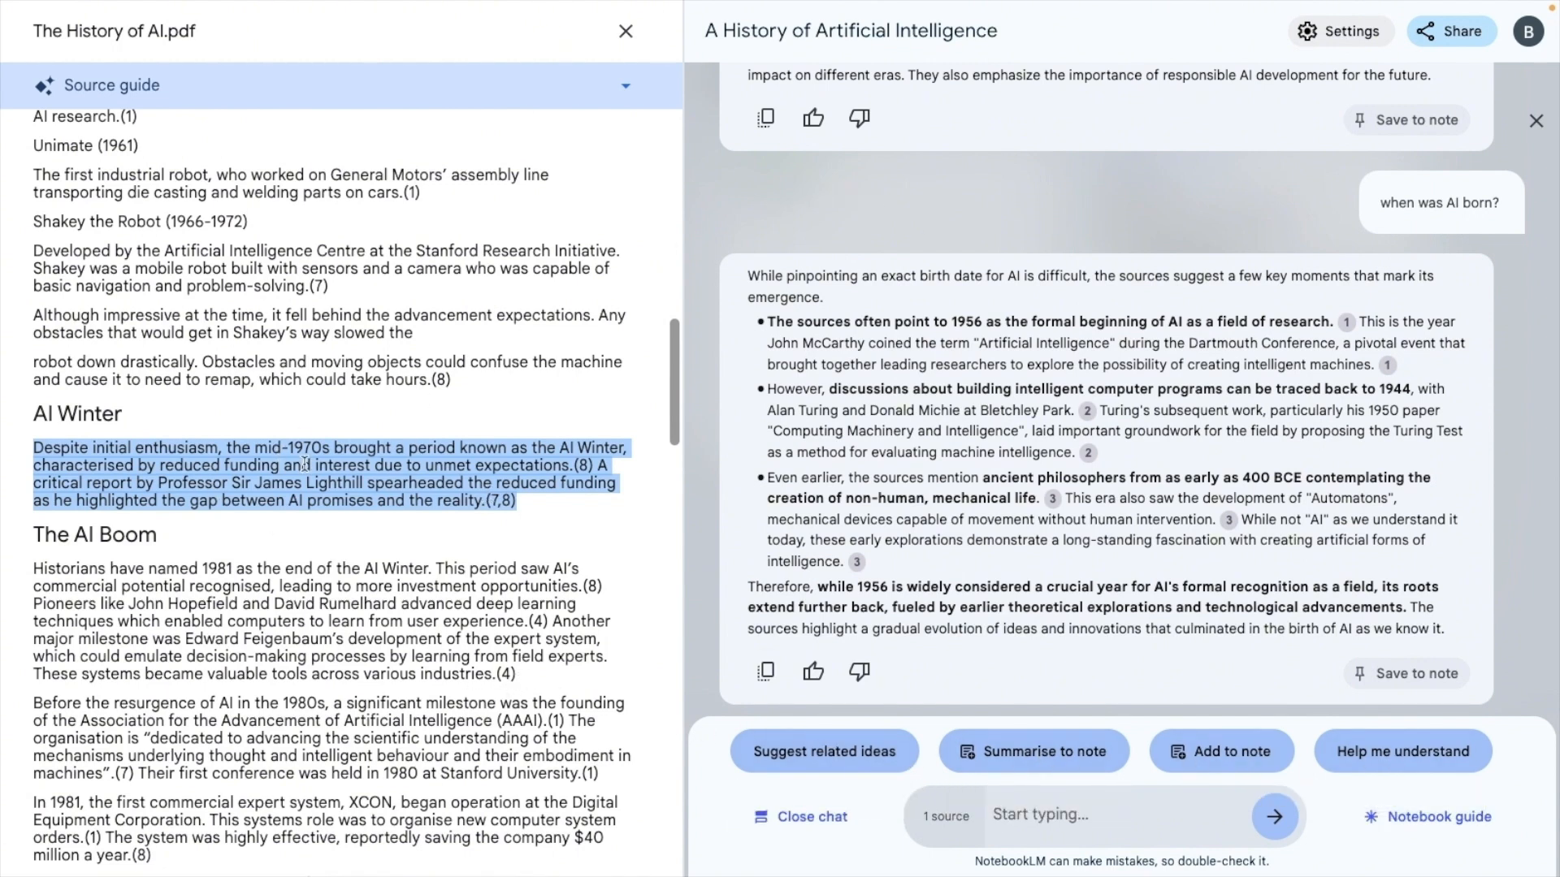
pyautogui.click(843, 750)
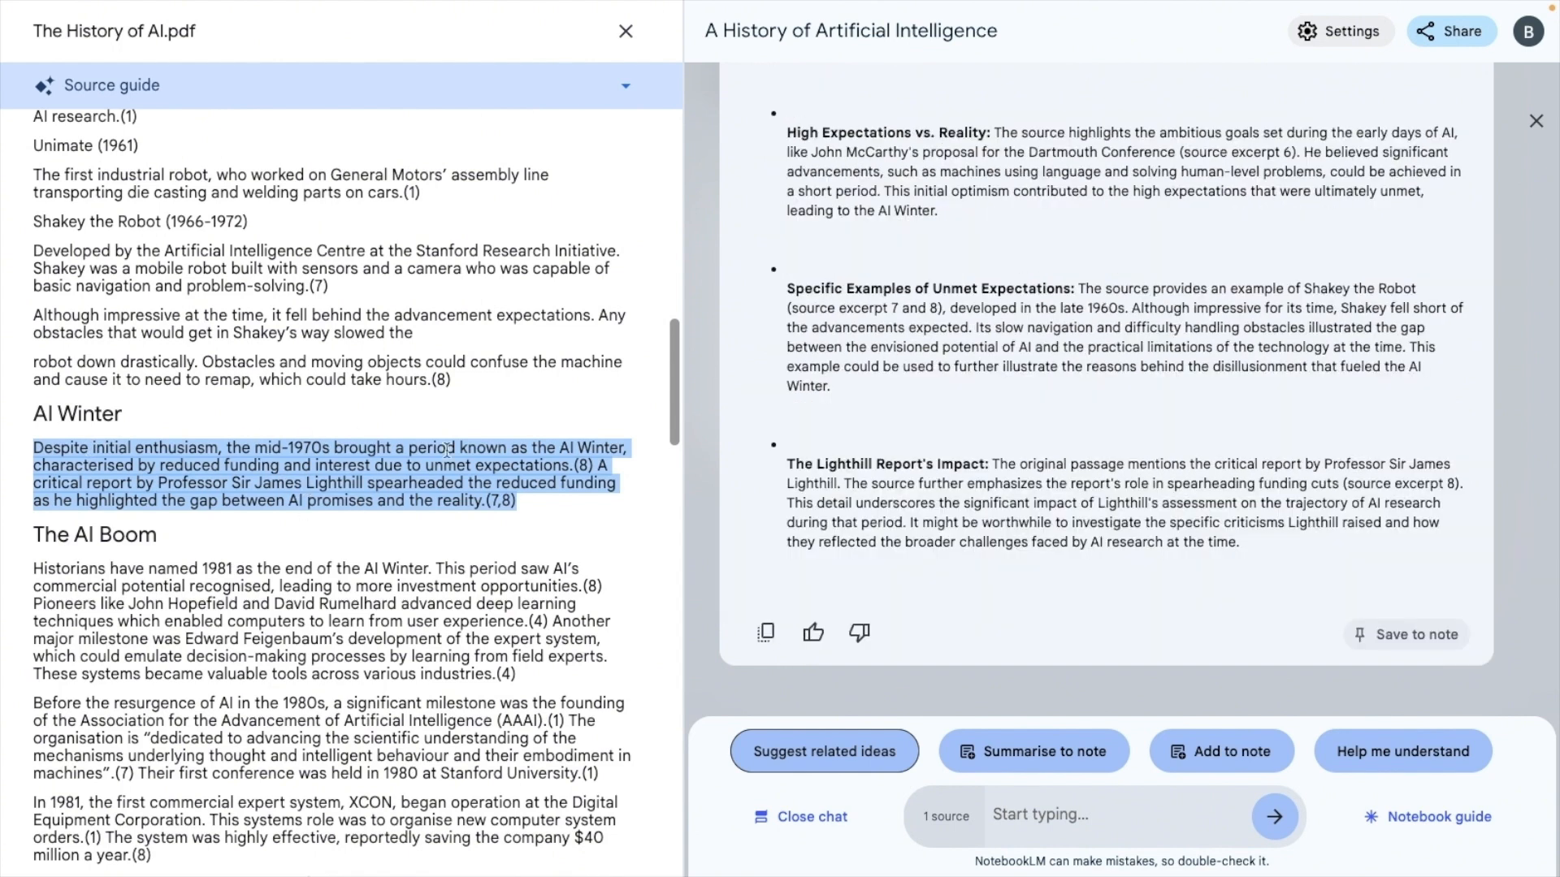
# Close and reopen The History of AI.pdf, select the paragraph under Pre 20th Century to view its passage actions, and clear the selection
pyautogui.scroll(3, 1050, 439)
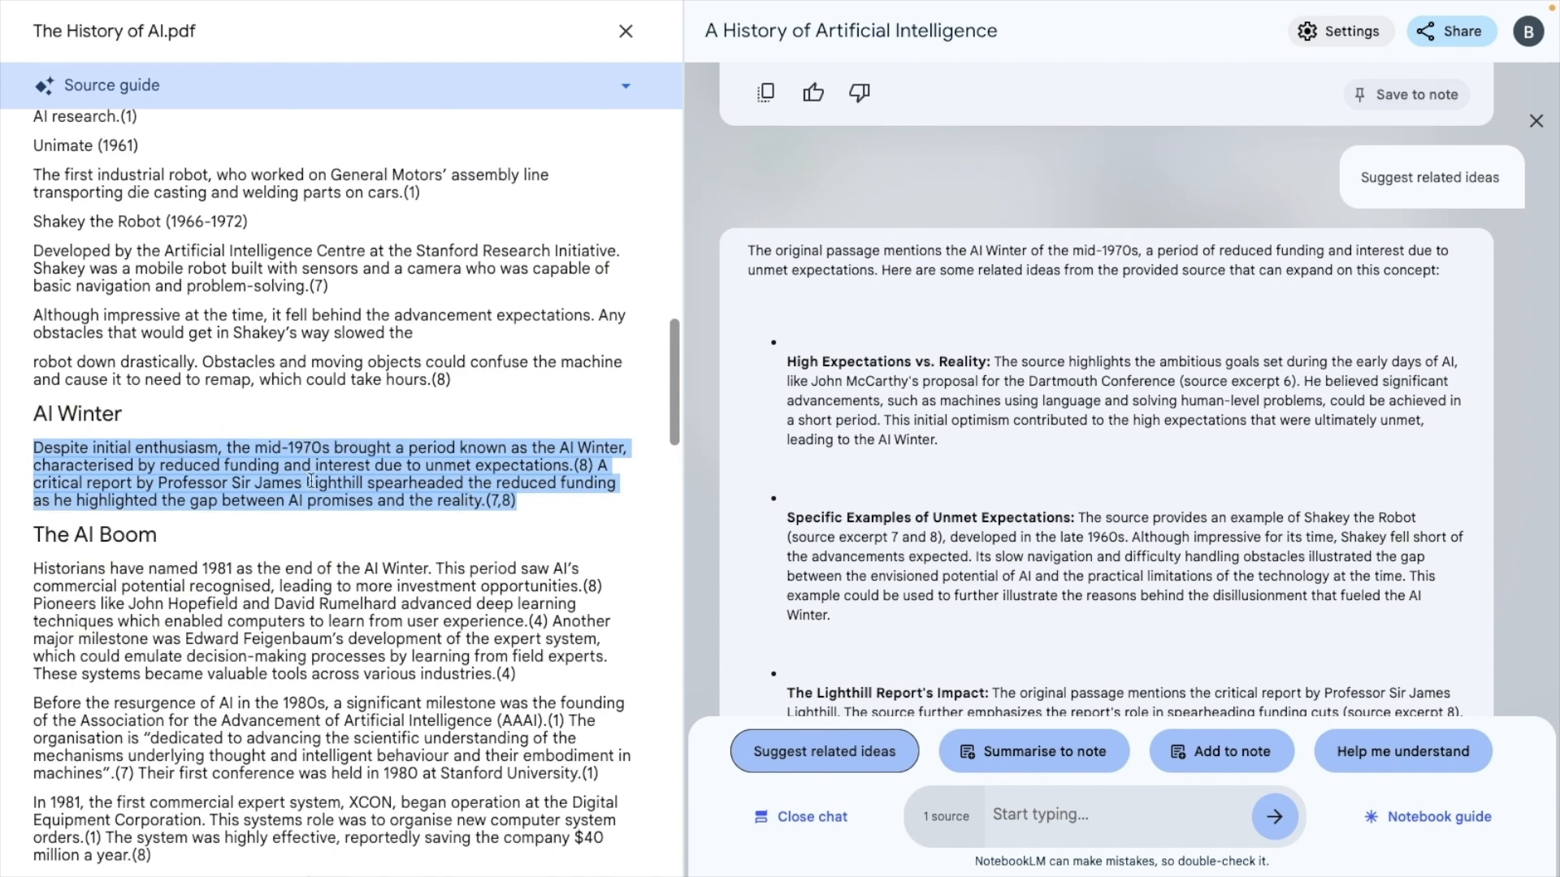
pyautogui.click(626, 31)
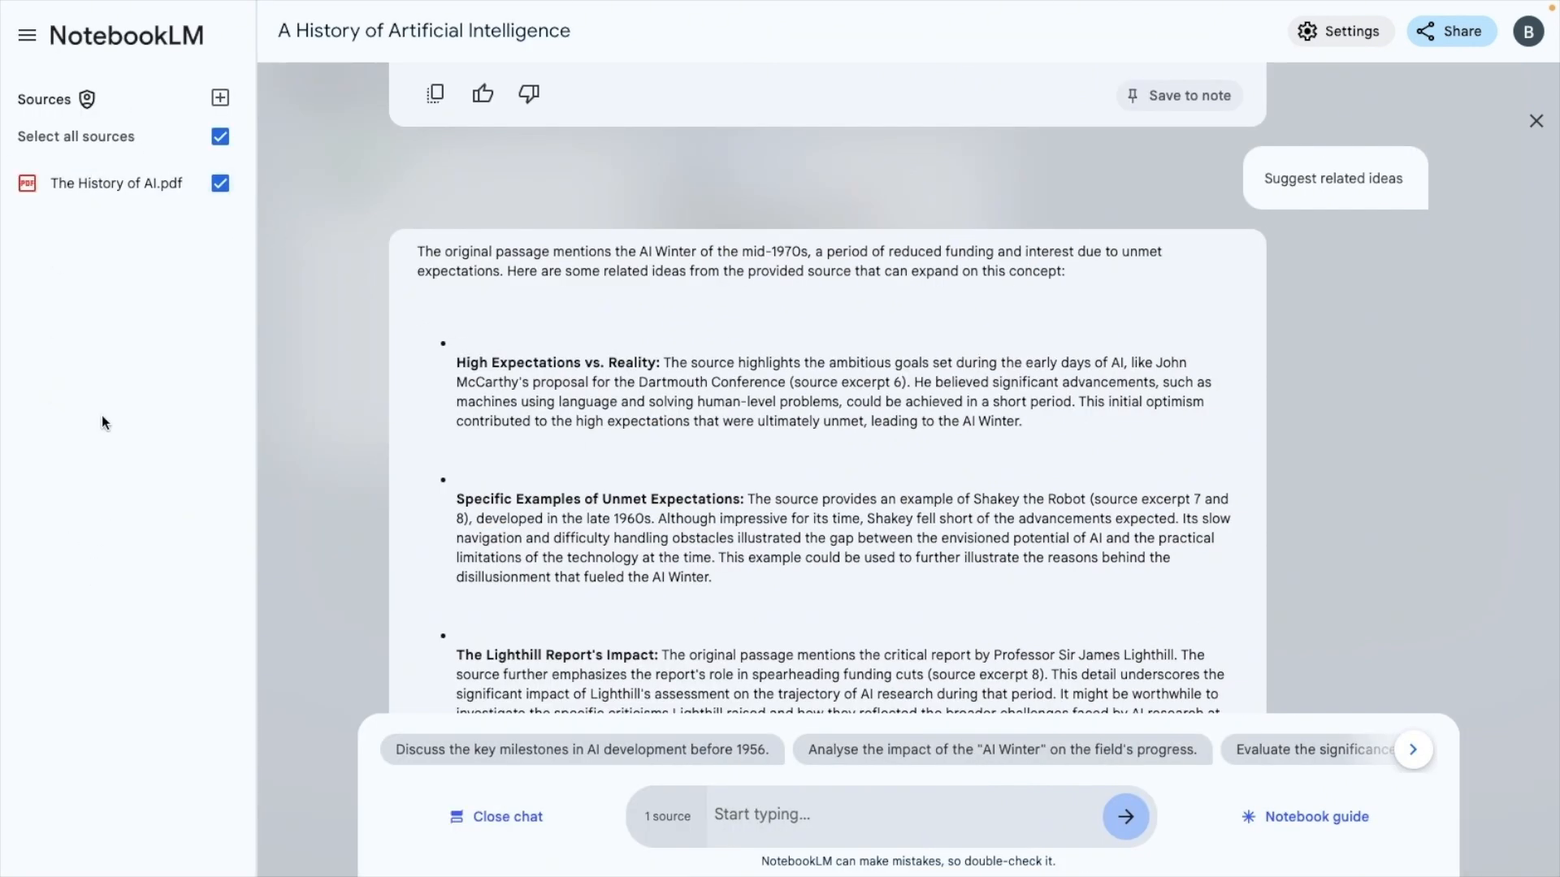
pyautogui.click(105, 202)
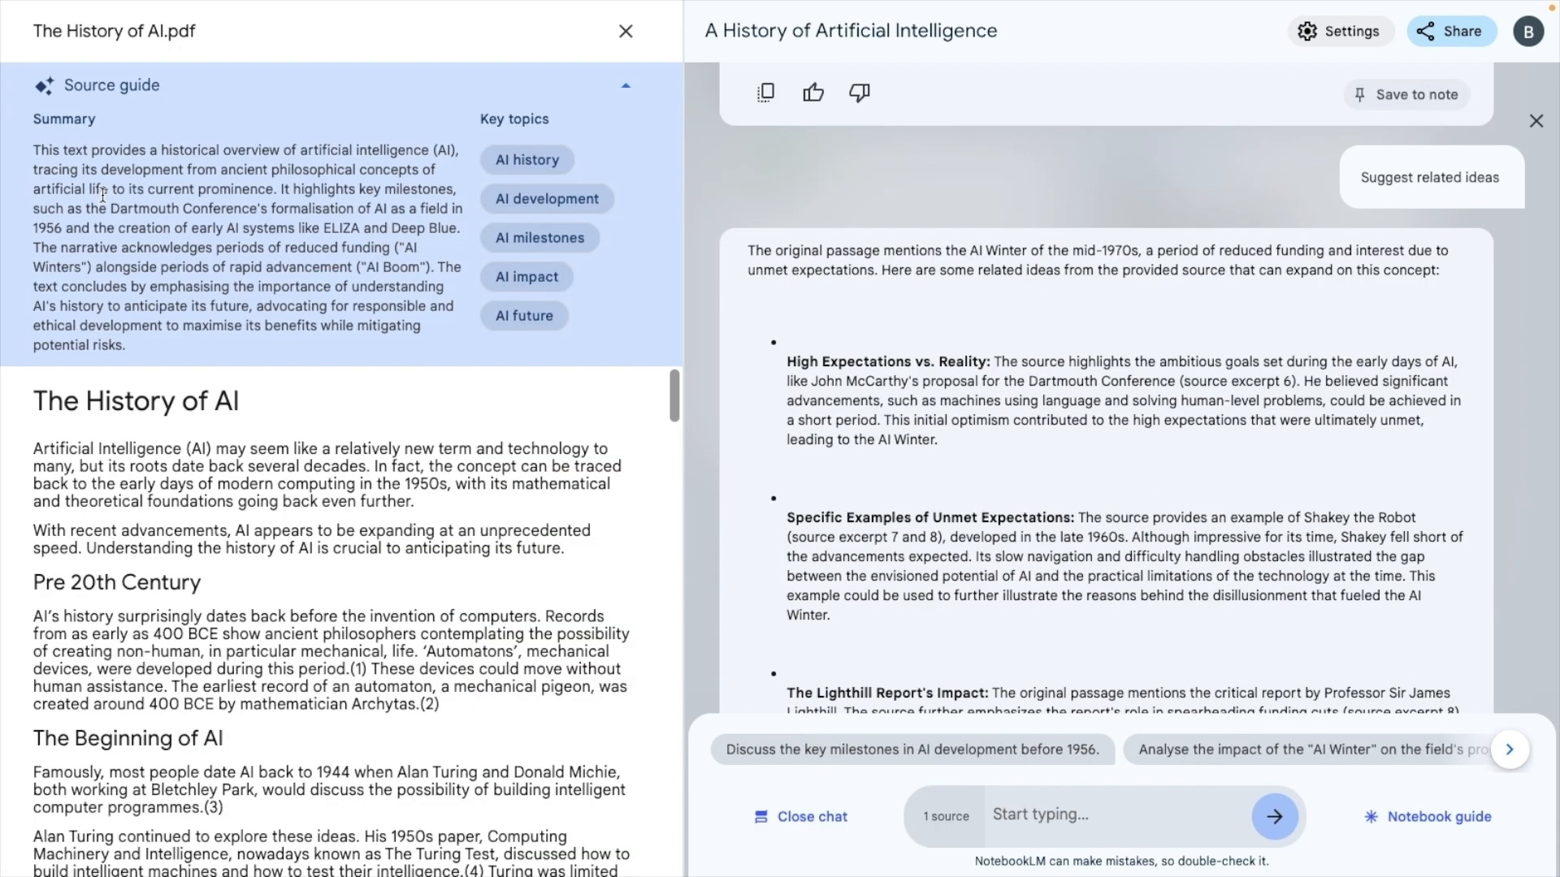
pyautogui.scroll(-2, 234, 497)
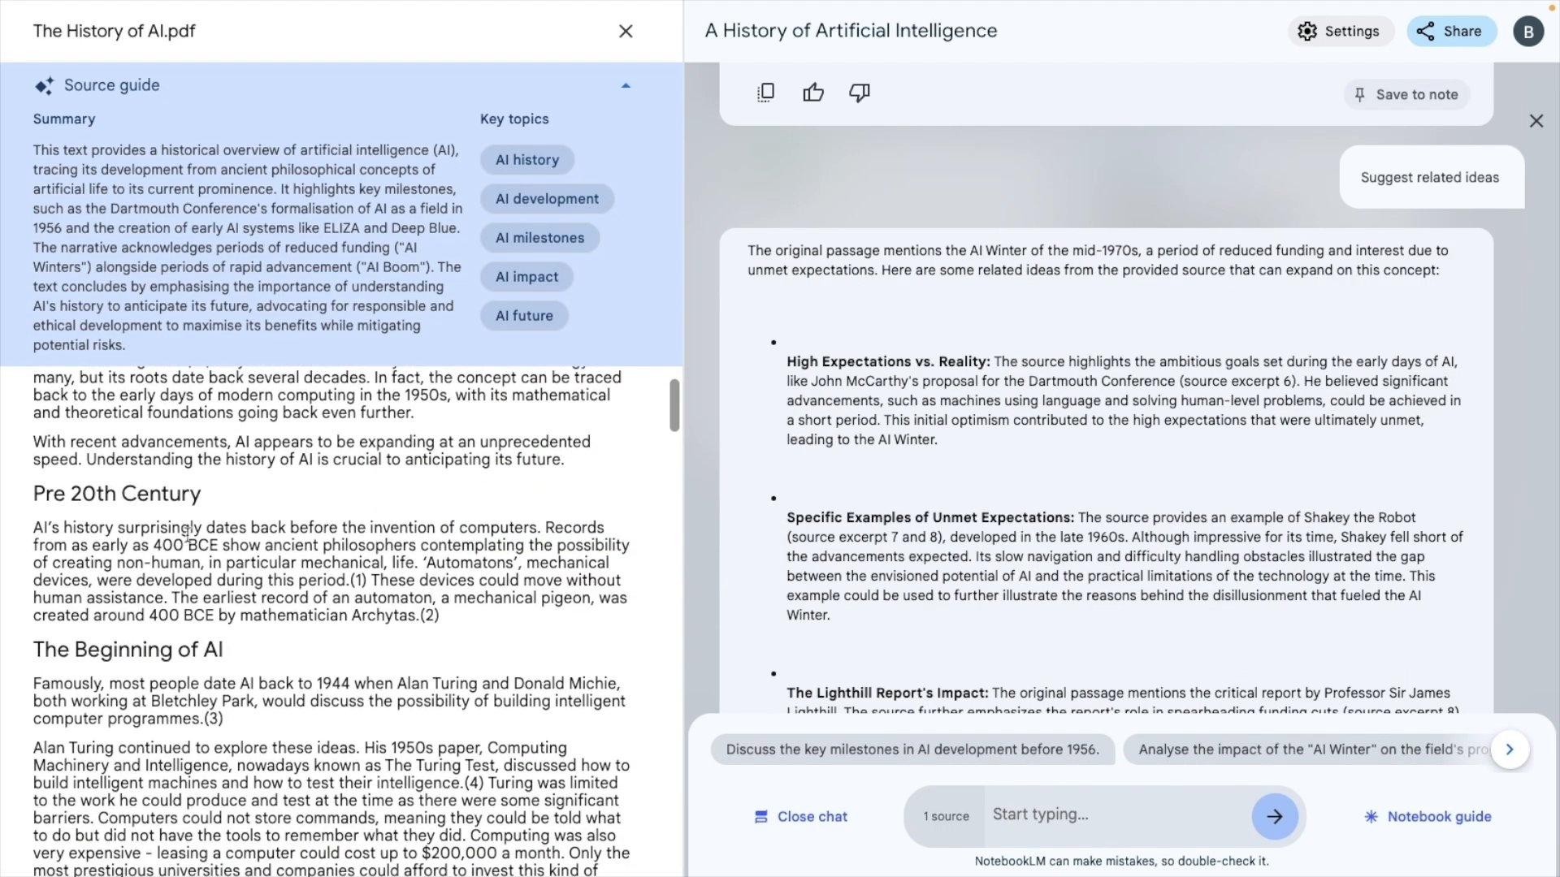
pyautogui.tripleClick(151, 554)
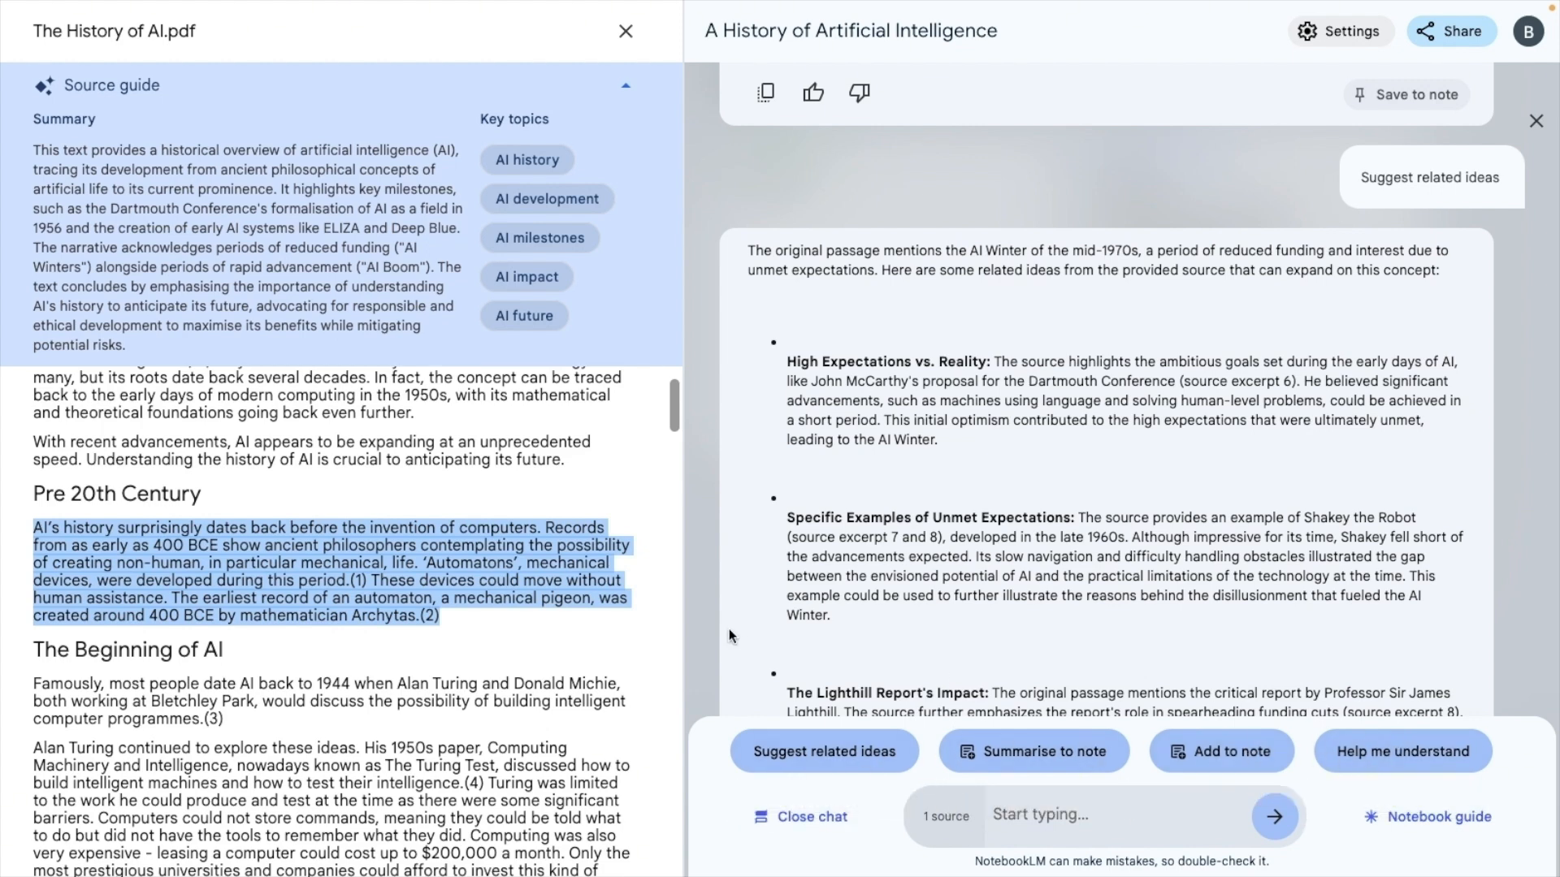
pyautogui.click(486, 528)
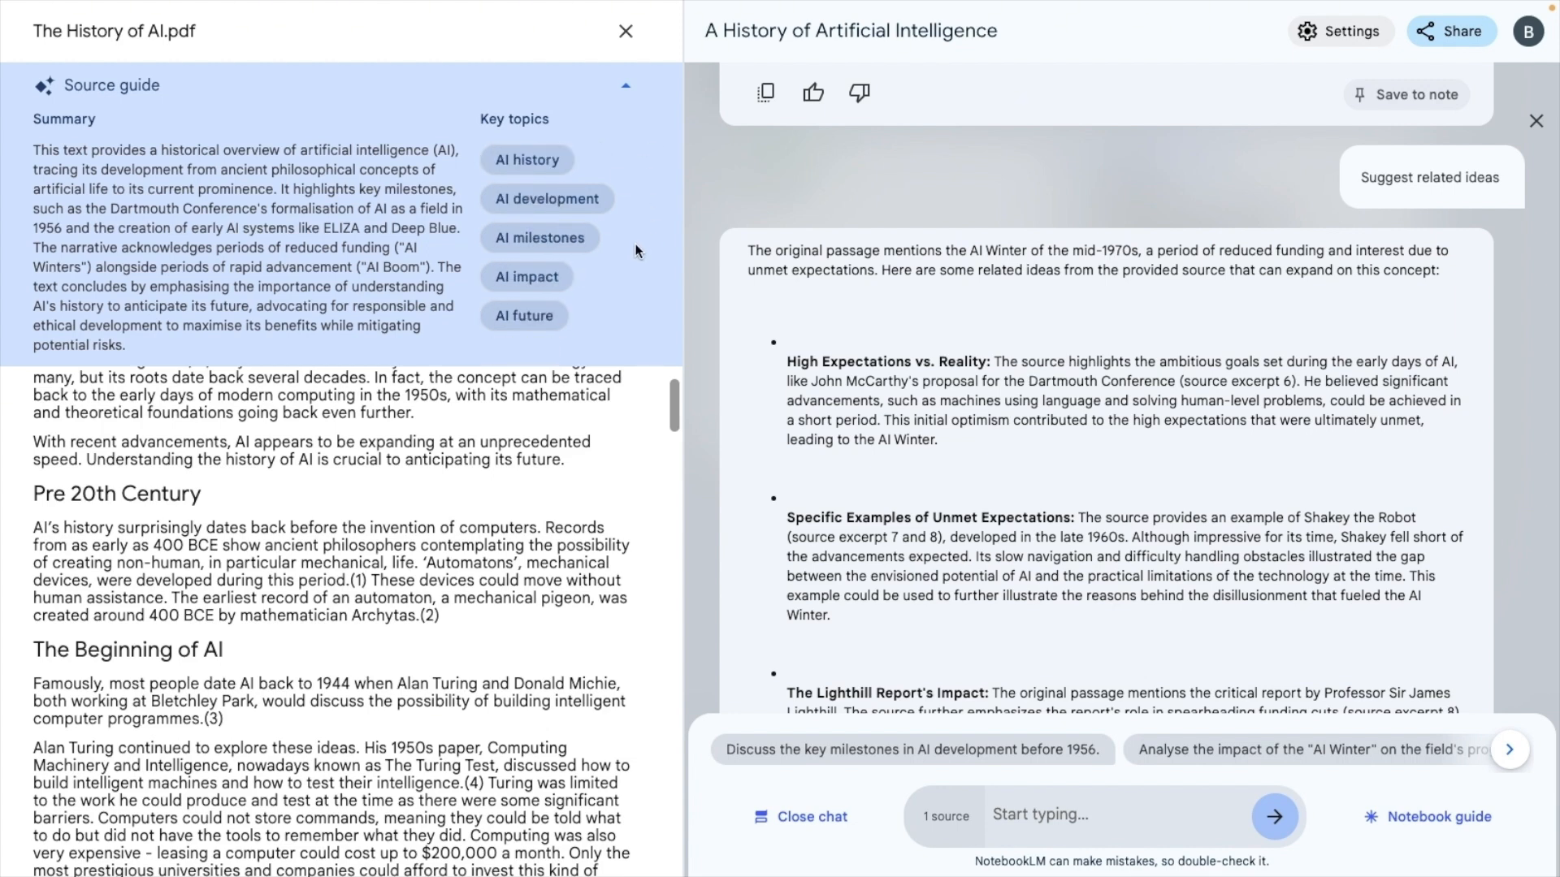
# Request a discussion of the AI impact key topic from the source guide and read through the answer
pyautogui.click(543, 278)
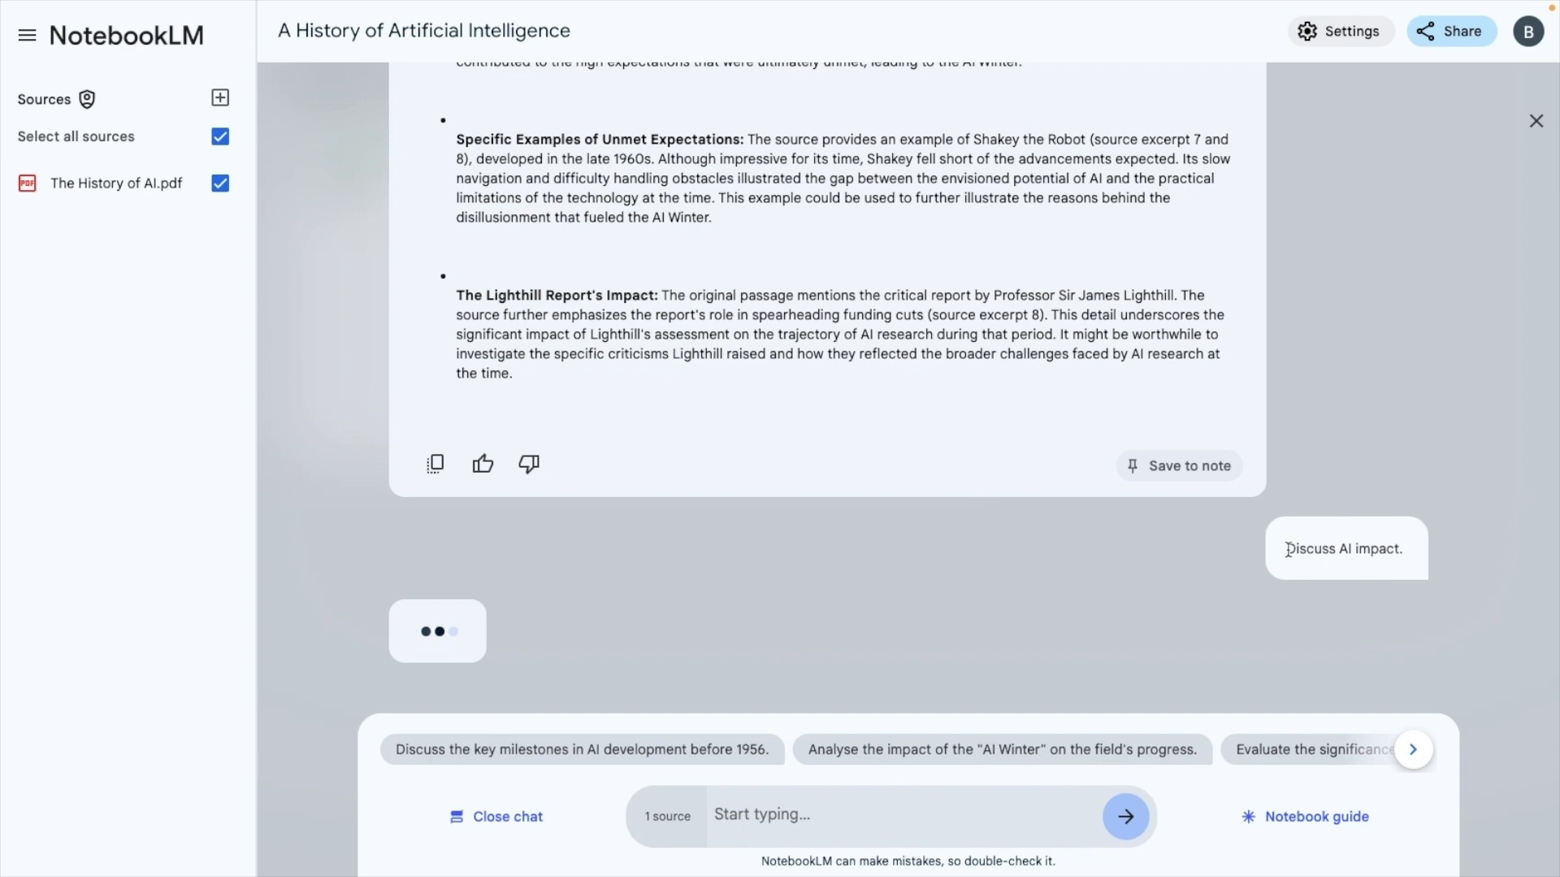
pyautogui.moveTo(1287, 548); pyautogui.dragTo(1432, 548)
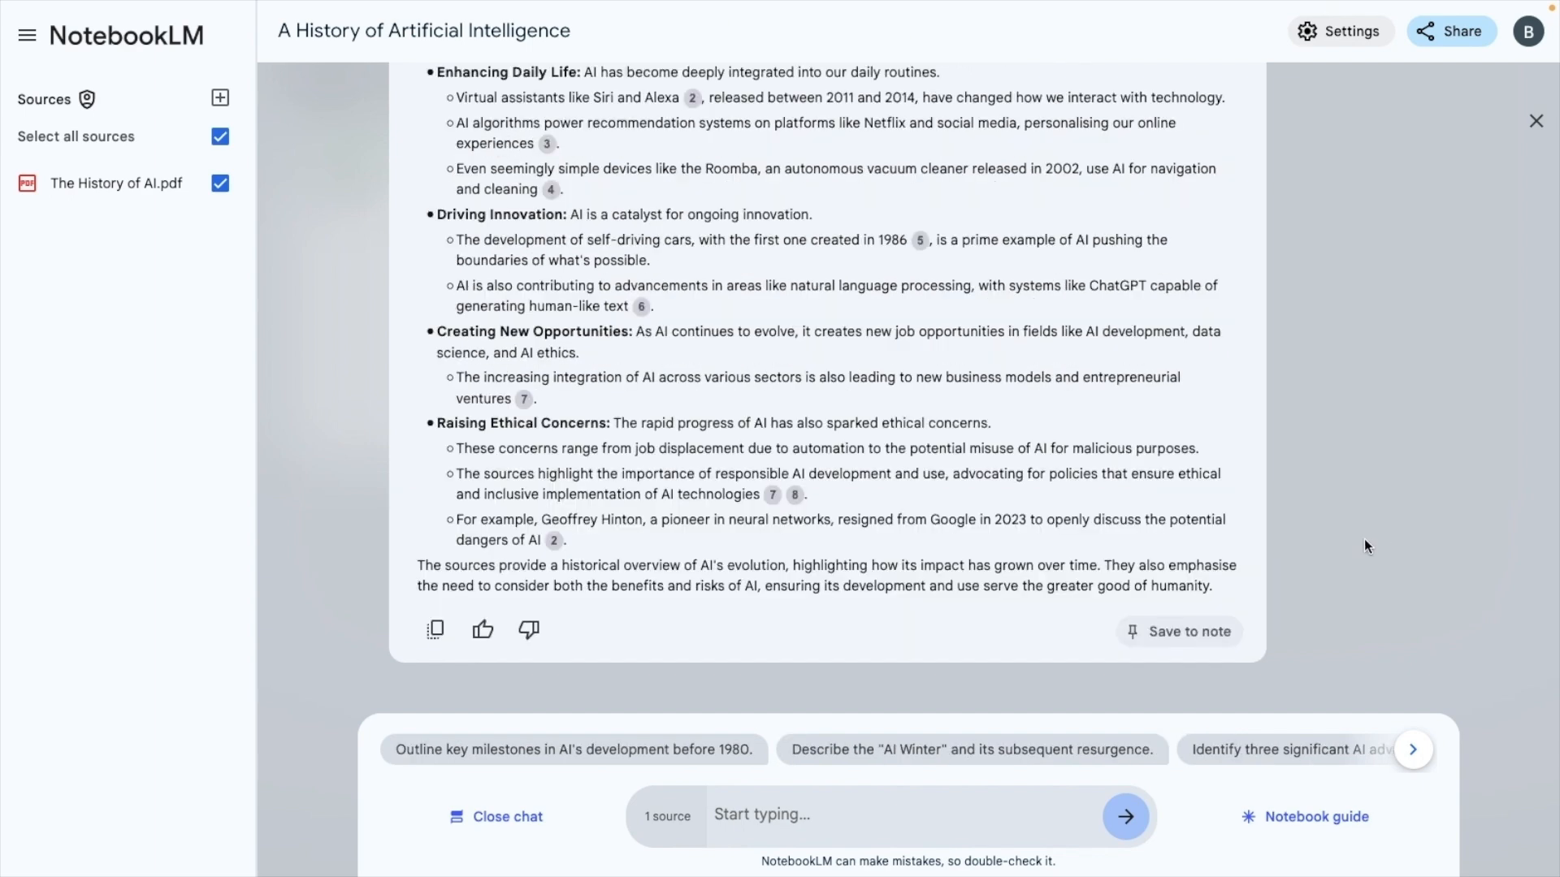
pyautogui.scroll(3, 1075, 468)
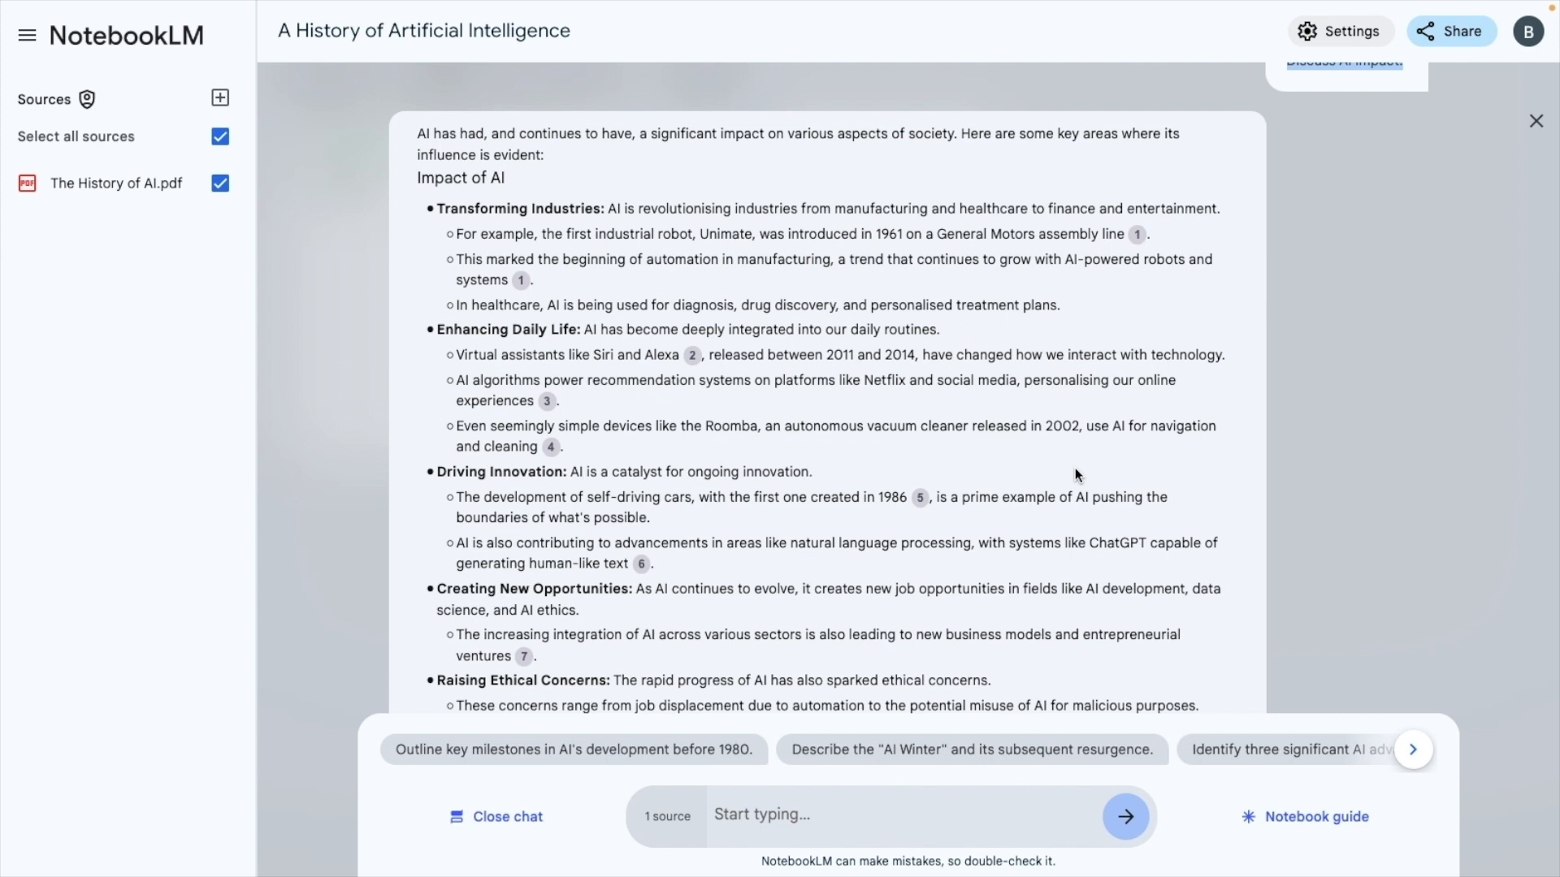
pyautogui.scroll(-3, 1074, 471)
pyautogui.scroll(-2, 1075, 468)
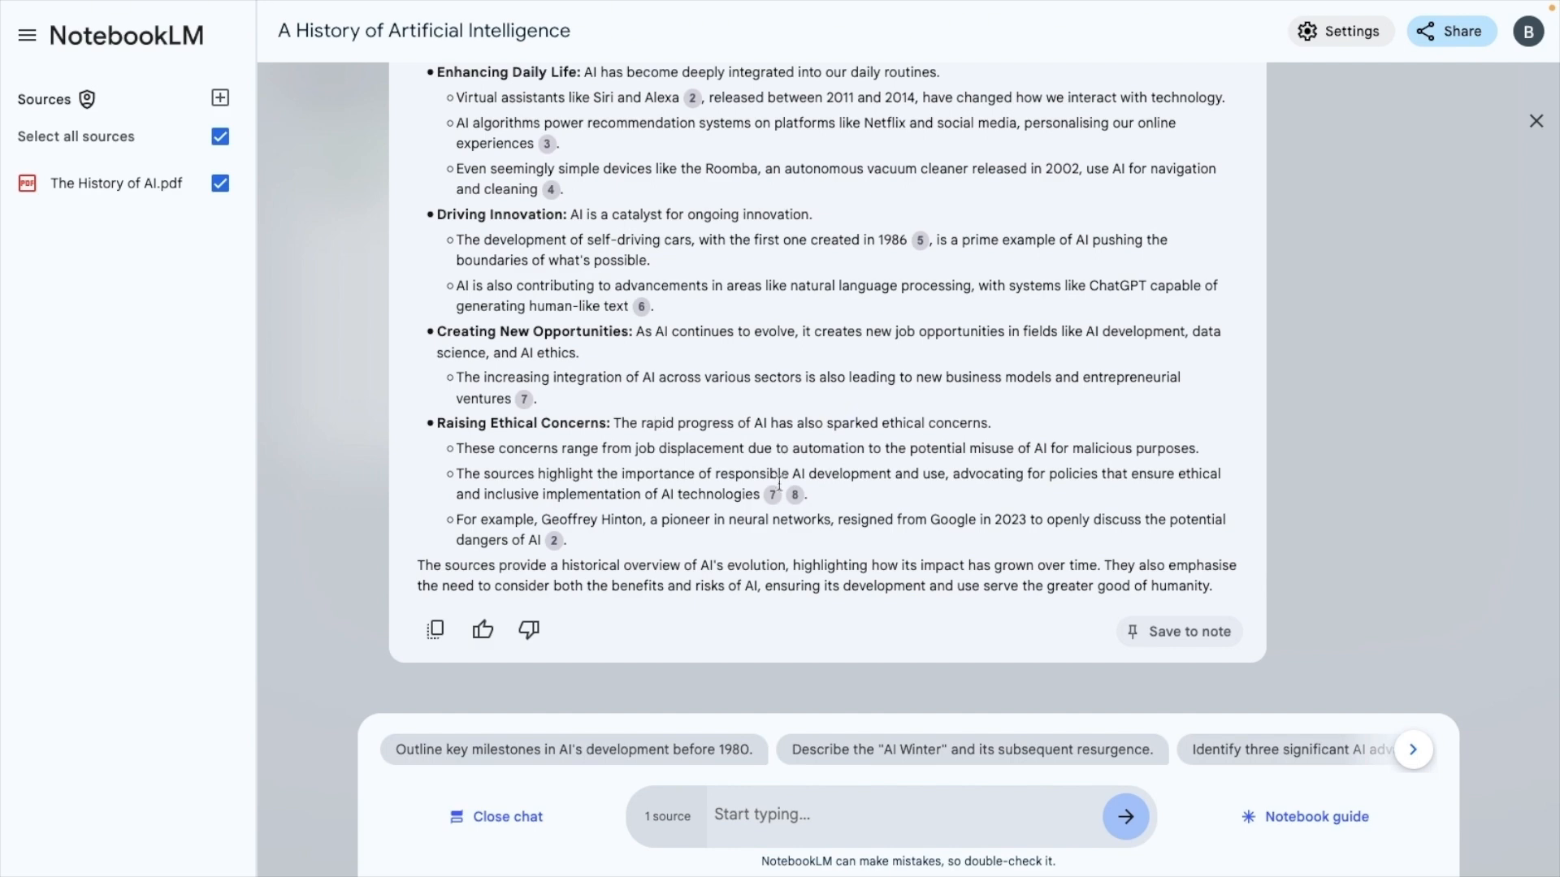
# Save the AI impact answer as a note, rename that note "AI Impact", and close it
pyautogui.click(1192, 633)
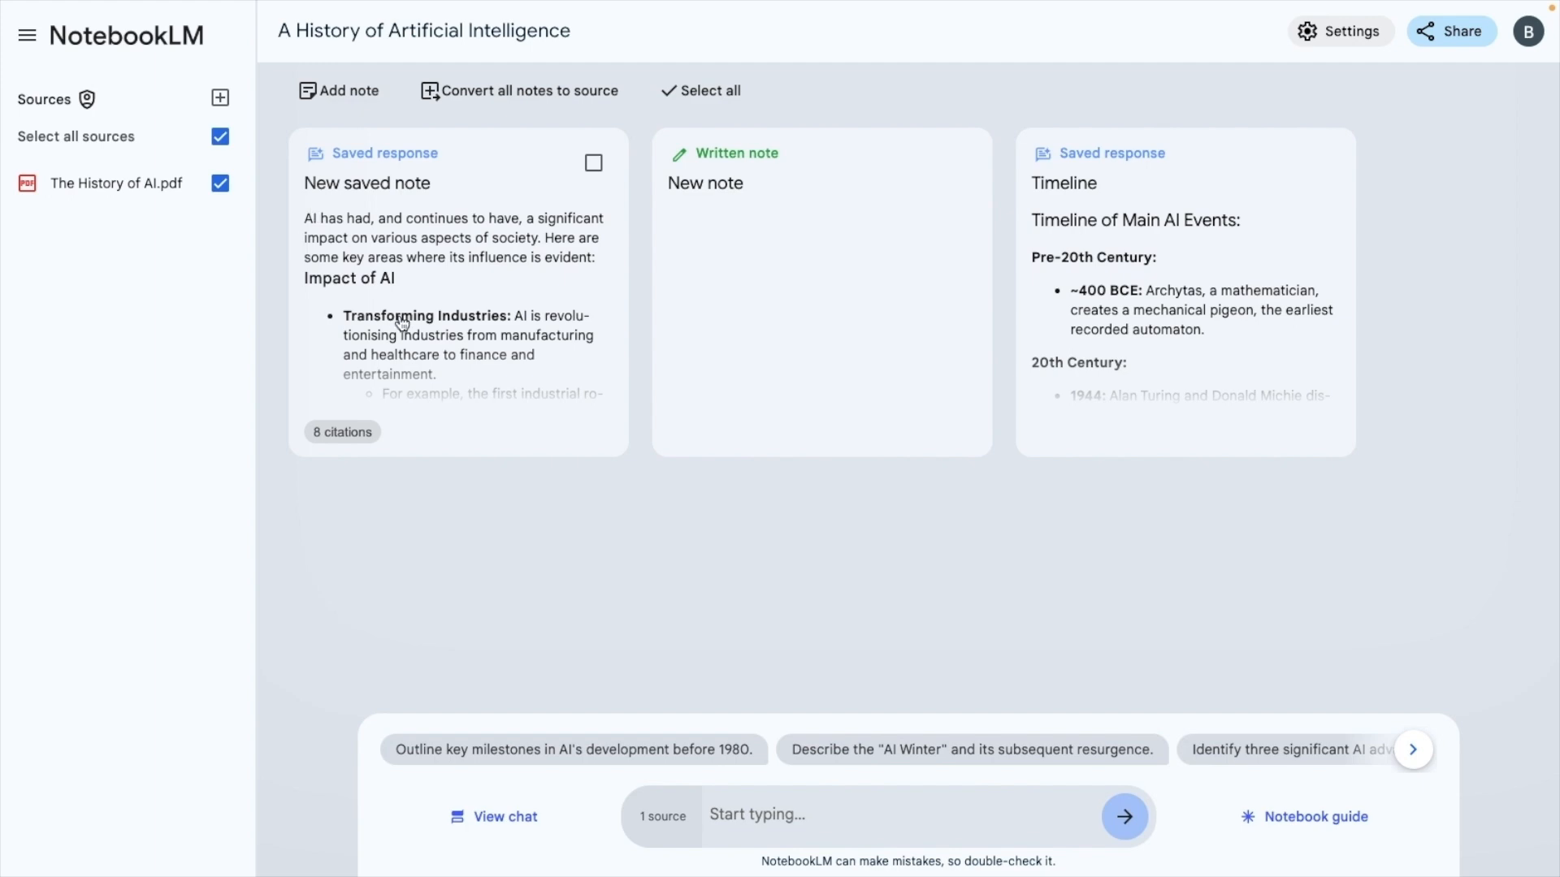
pyautogui.click(392, 190)
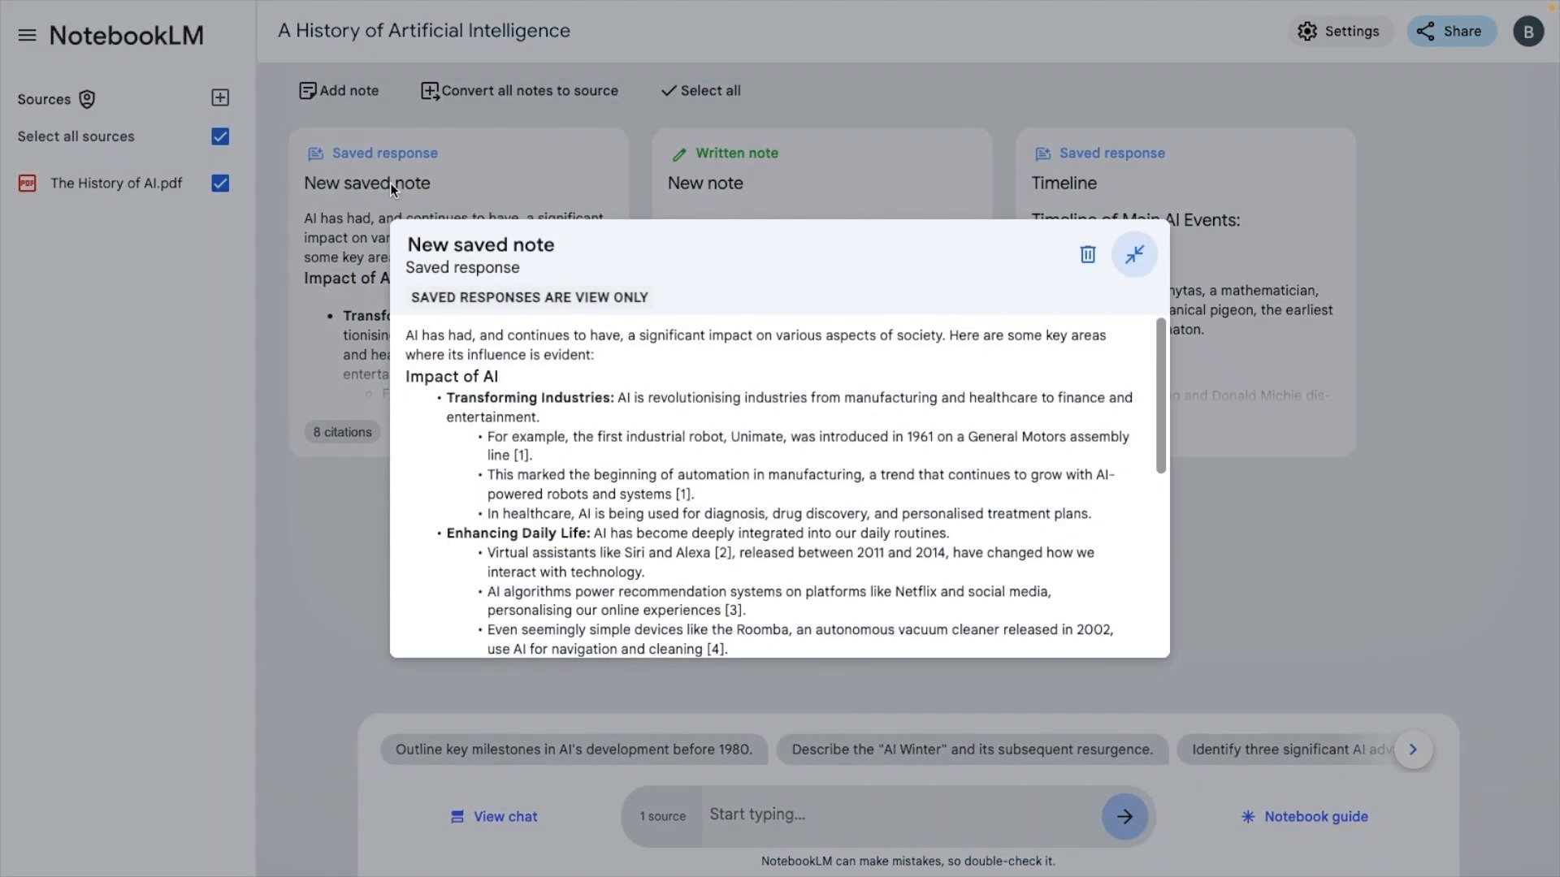
pyautogui.tripleClick(509, 242)
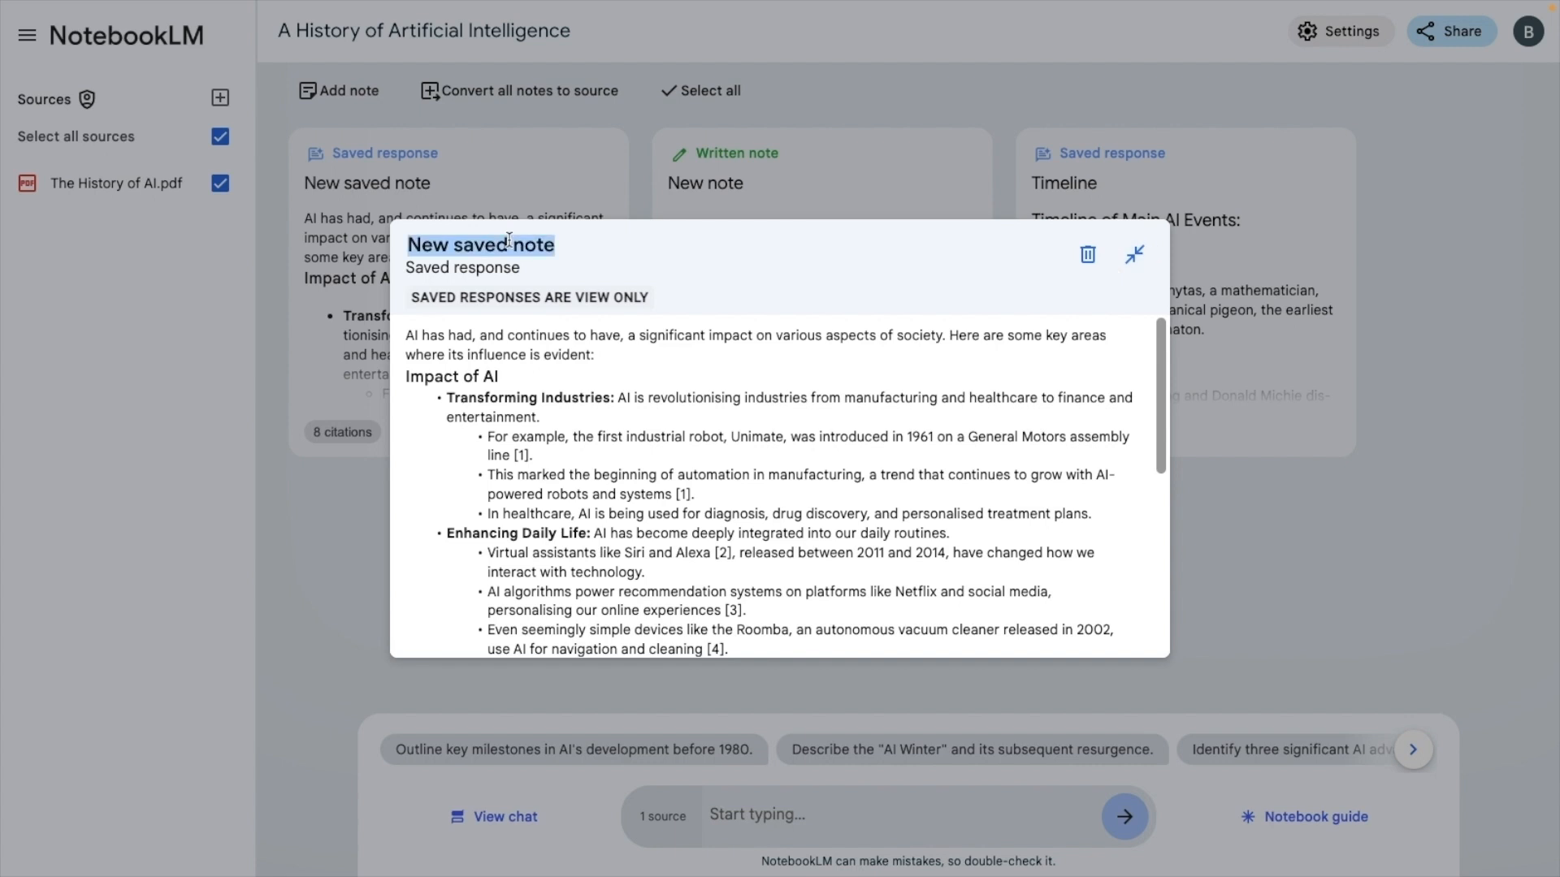
pyautogui.write('AI I')
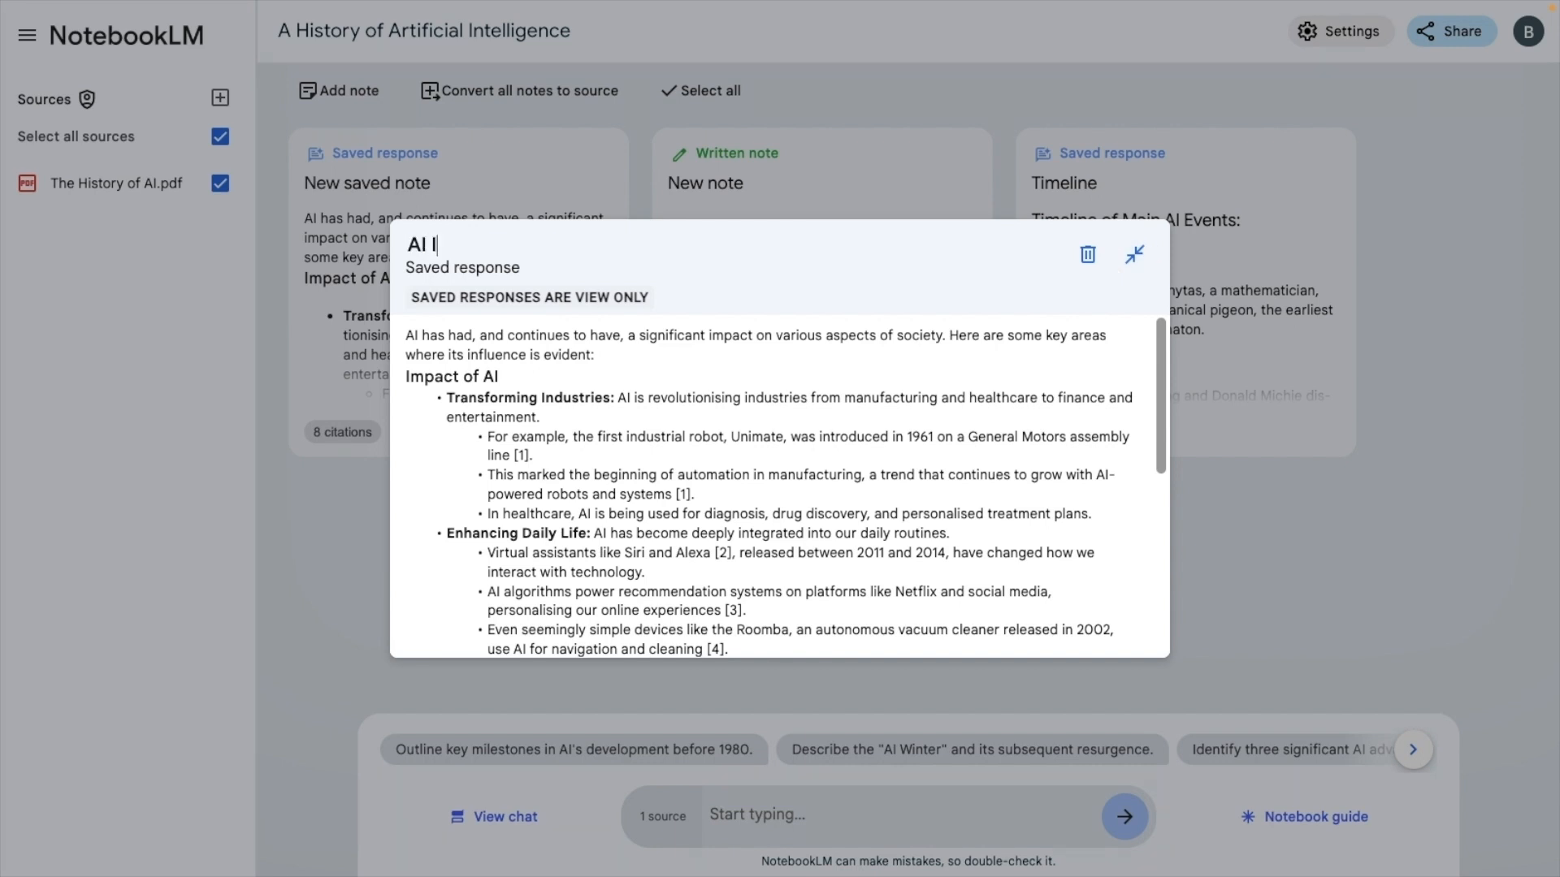
pyautogui.write('mpact')
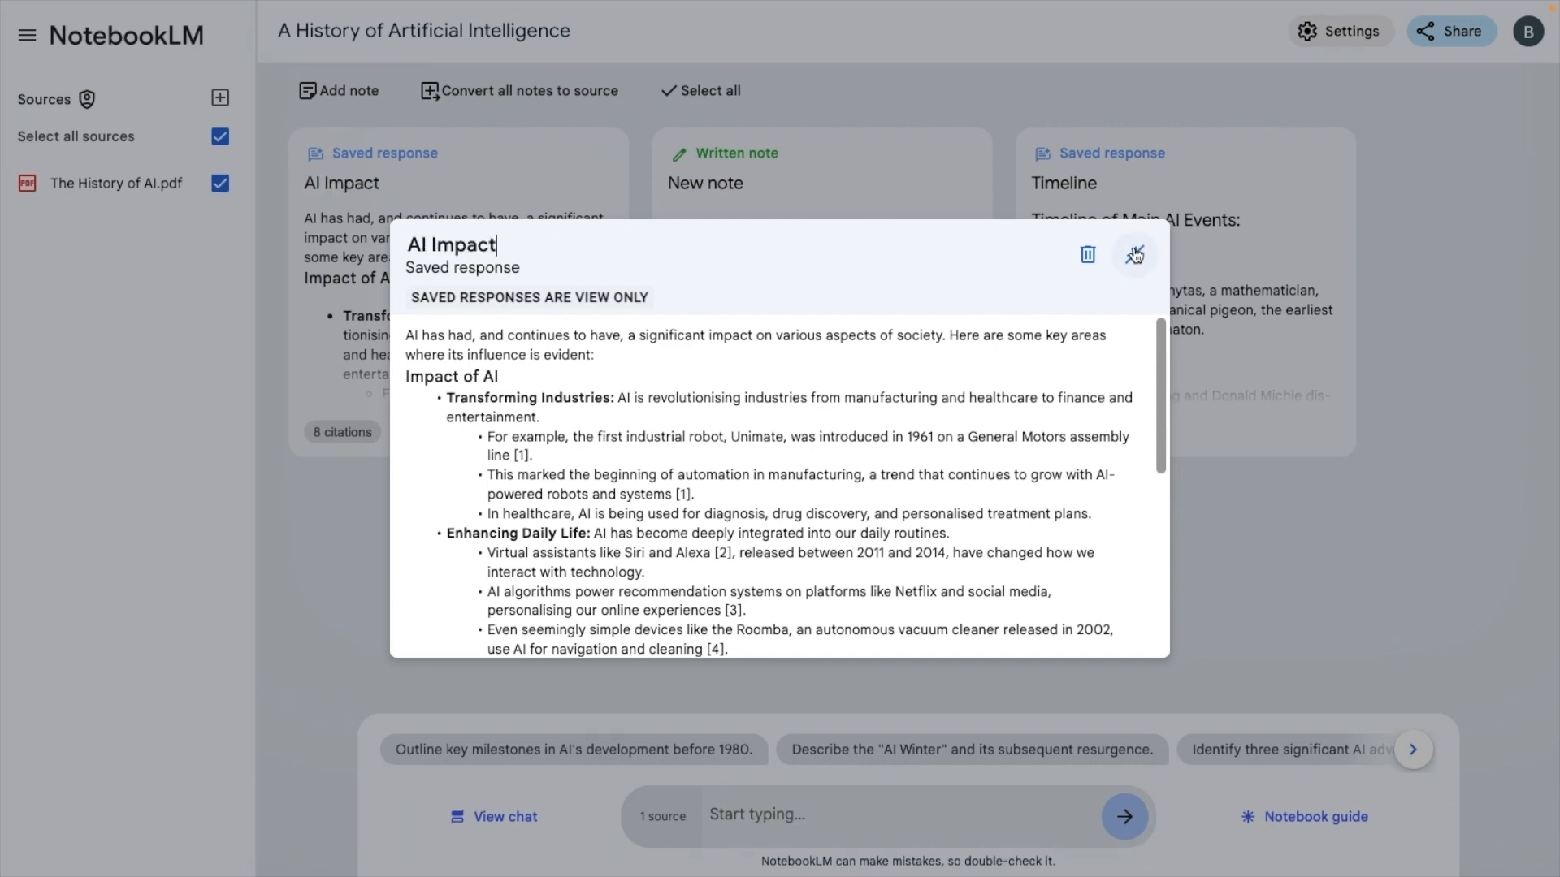
pyautogui.click(1134, 255)
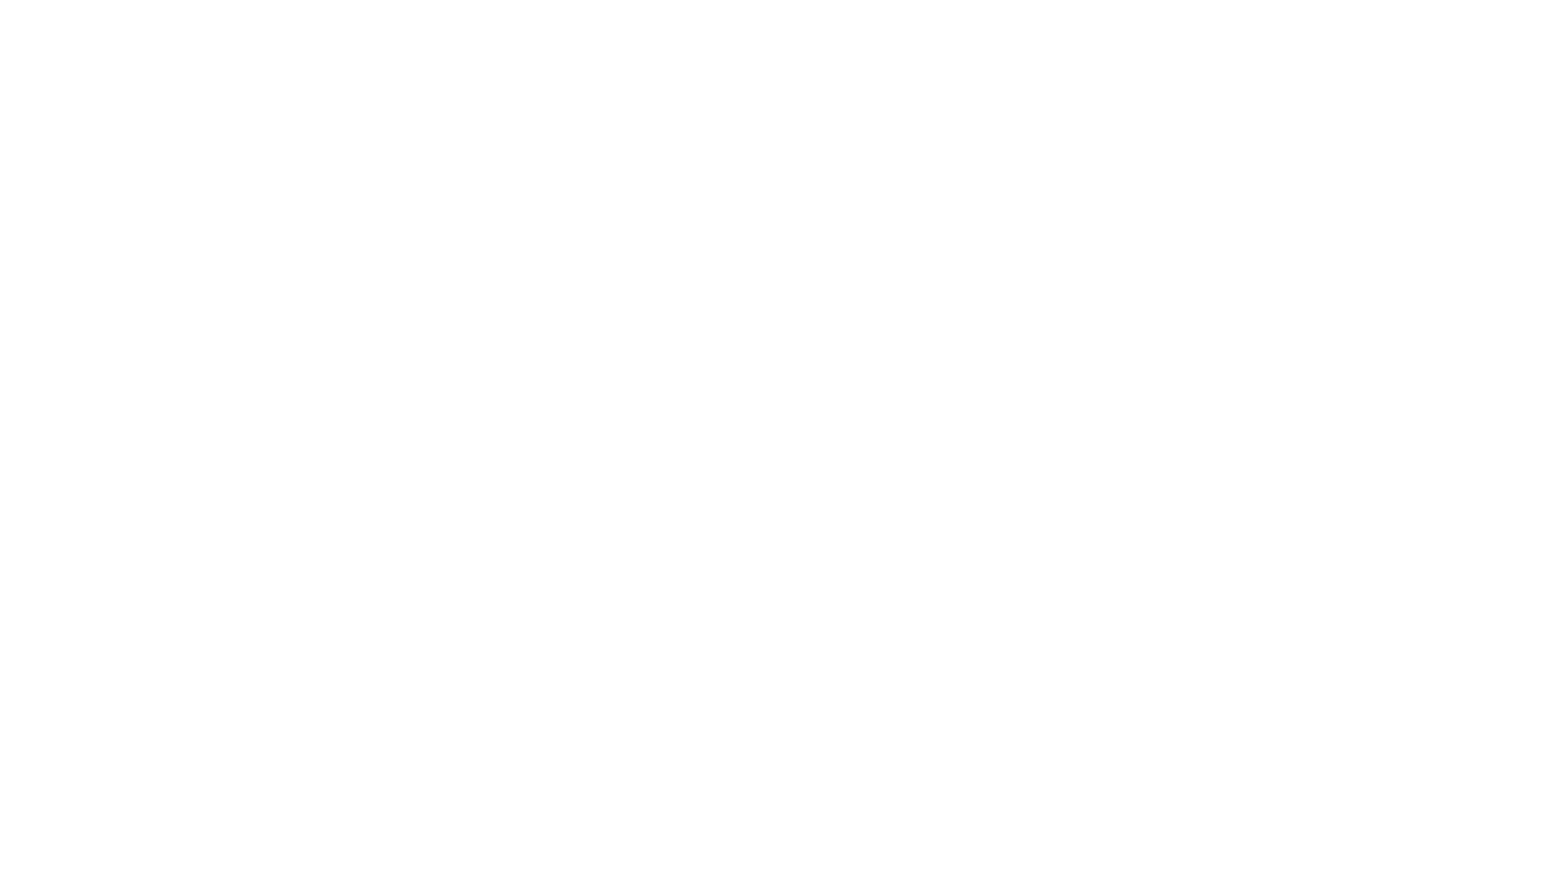